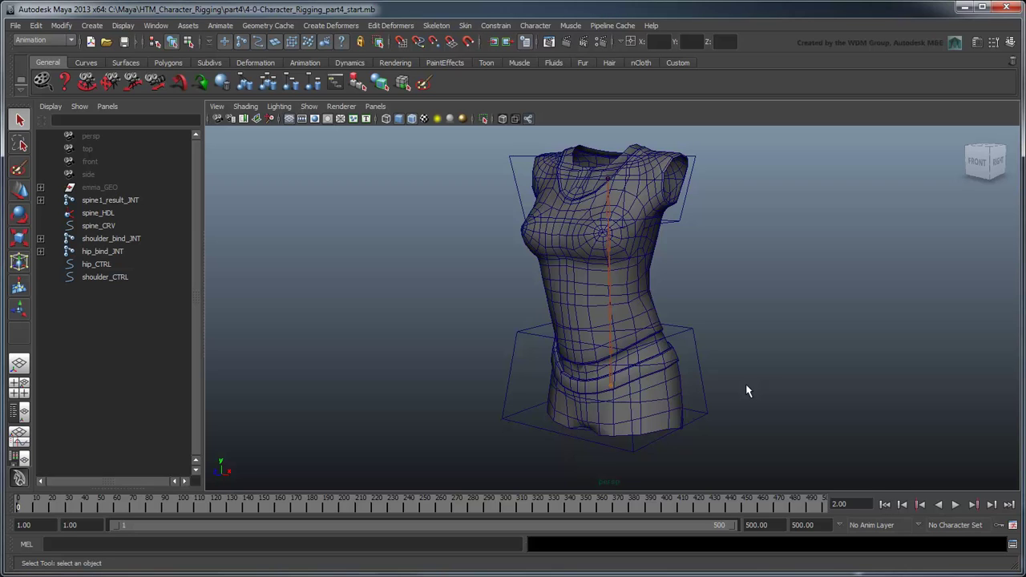
# Activate the Joint Tool in the maximized side view and place the first joint at the hip
pyautogui.click(436, 24)
pyautogui.click(447, 44)
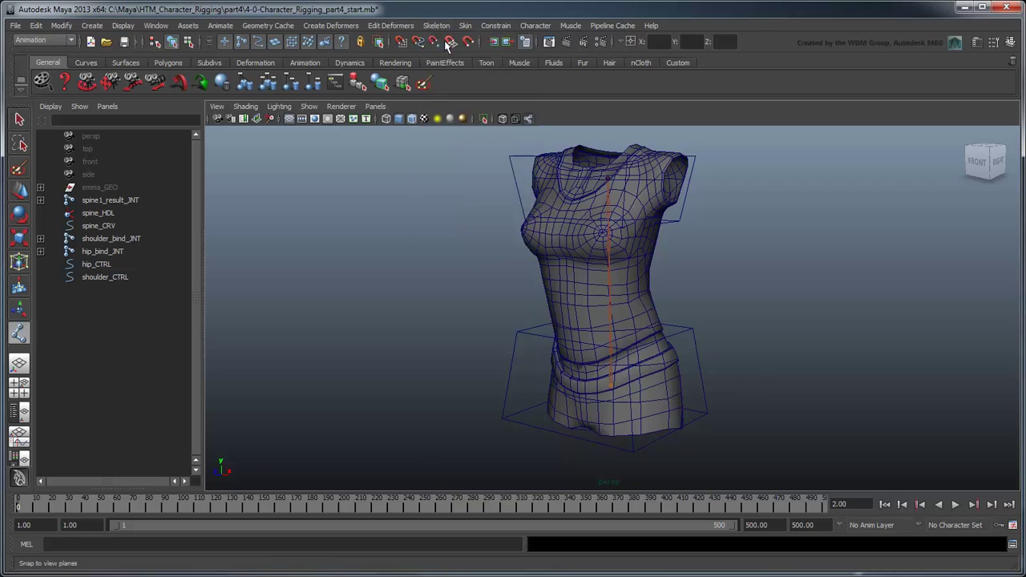
pyautogui.click(19, 387)
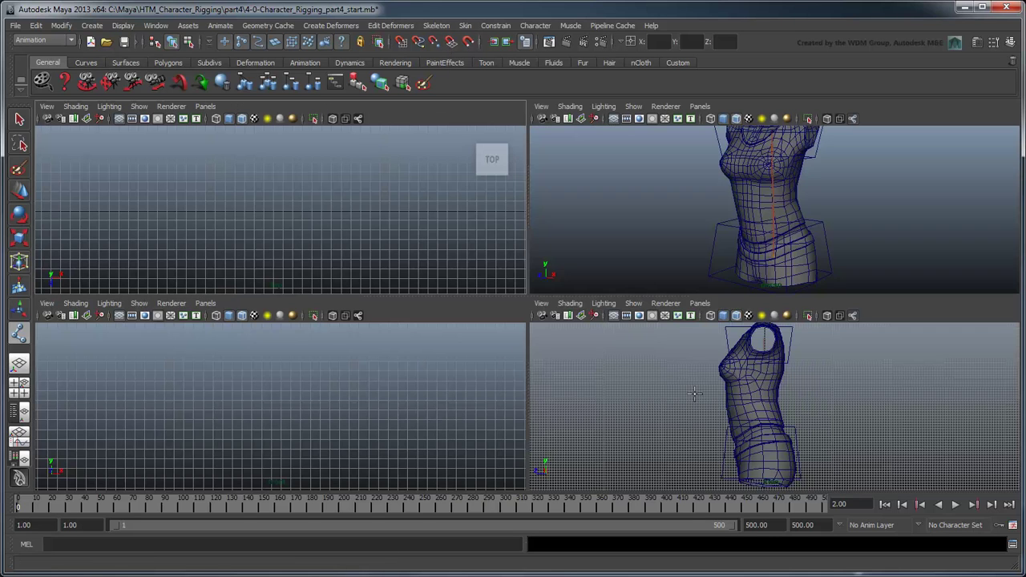
pyautogui.press('space')
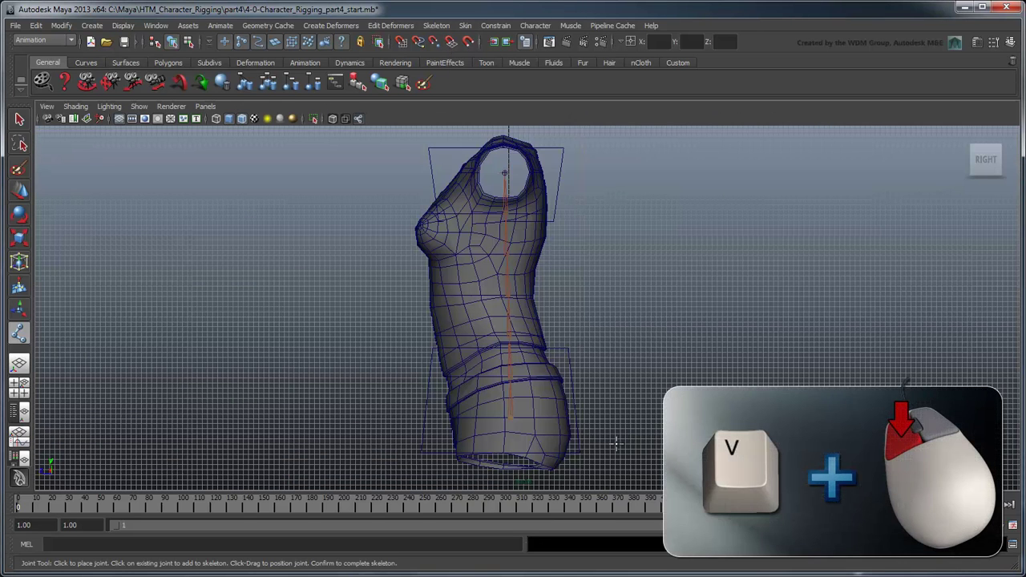
pyautogui.moveTo(508, 416); pyautogui.dragTo(509, 415)
pyautogui.scroll(5, 641, 288)
pyautogui.scroll(4, 623, 329)
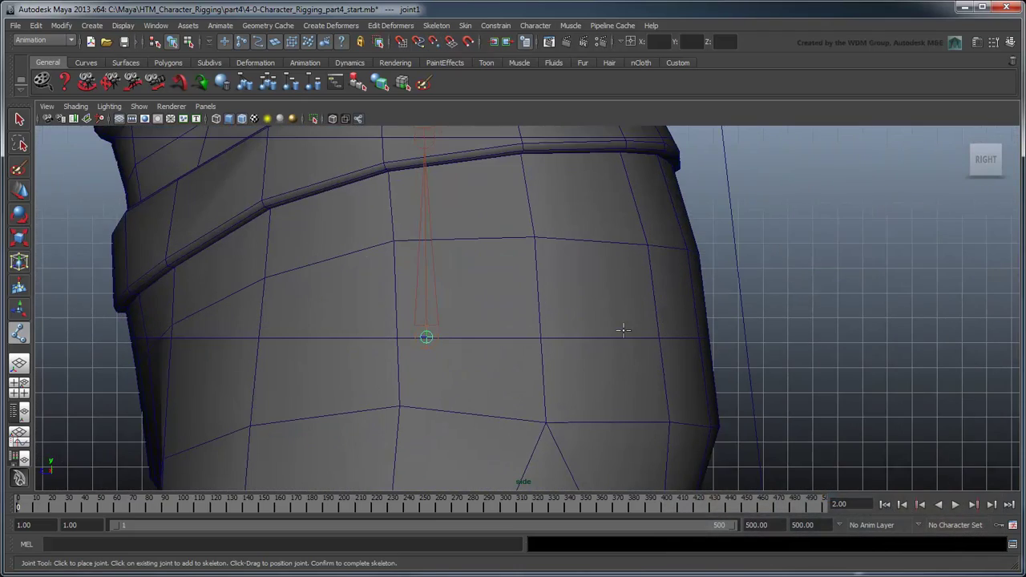
pyautogui.scroll(-8, 623, 328)
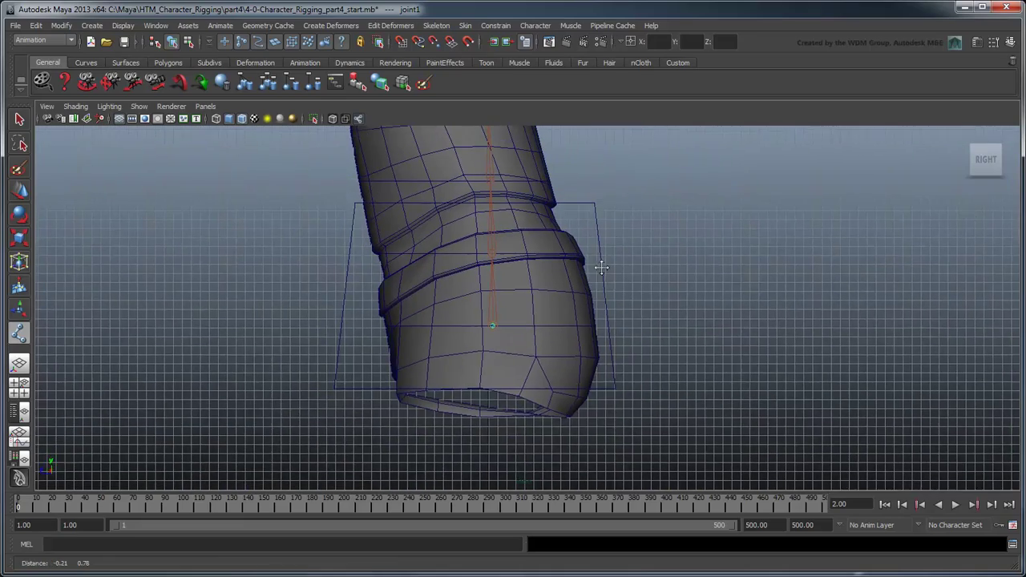
pyautogui.scroll(-3, 609, 348)
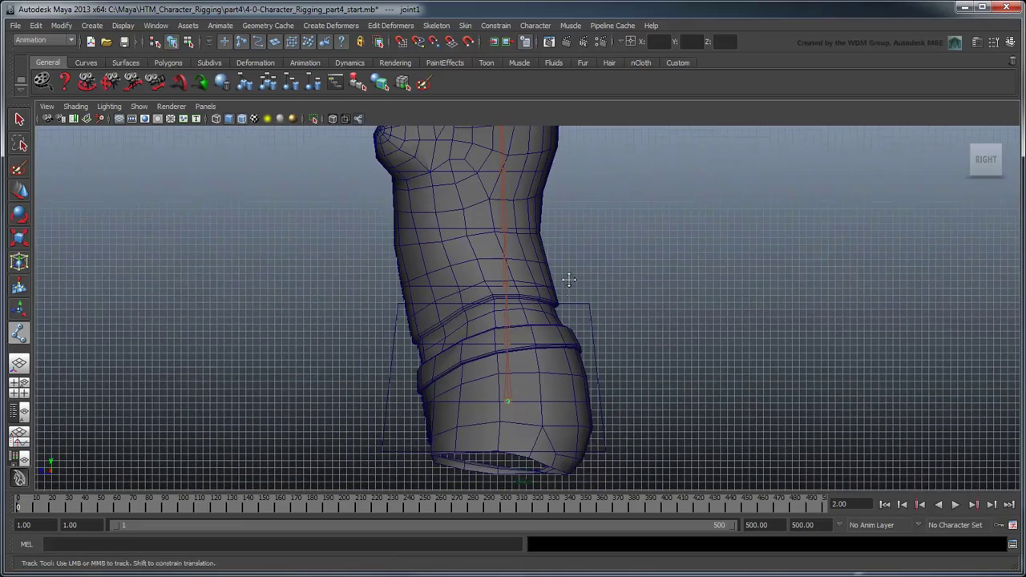
pyautogui.keyDown('alt'); pyautogui.moveTo(566, 291); pyautogui.dragTo(529, 336, button='middle'); pyautogui.keyUp('alt')
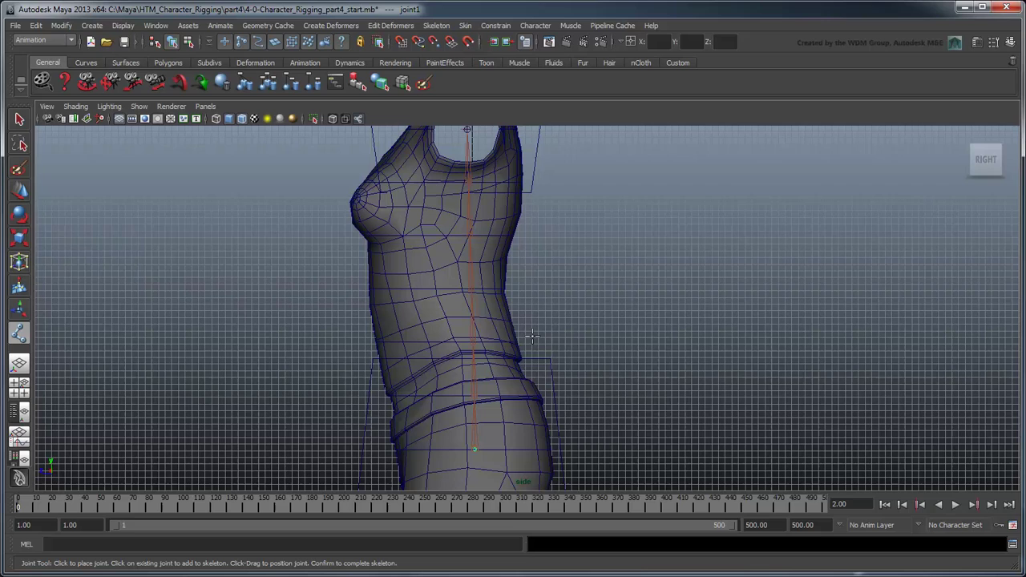
# Place three more joints up the spine to the neck, finishing the joint1–joint4 chain
pyautogui.click(473, 337)
pyautogui.click(472, 233)
pyautogui.keyDown('alt'); pyautogui.moveTo(486, 169); pyautogui.dragTo(487, 202, button='middle'); pyautogui.keyUp('alt')
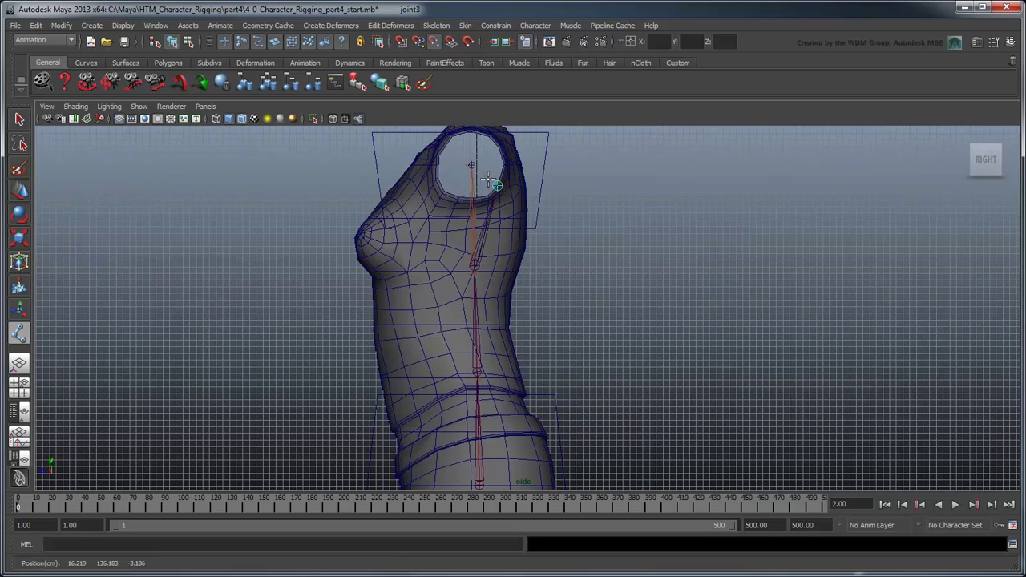
pyautogui.click(471, 166)
pyautogui.press('Return')
pyautogui.press('q')
# Insert-move the upper spine joint slightly upward without moving its children
pyautogui.keyDown('alt'); pyautogui.moveTo(544, 289); pyautogui.dragTo(551, 234, button='middle'); pyautogui.keyUp('alt')
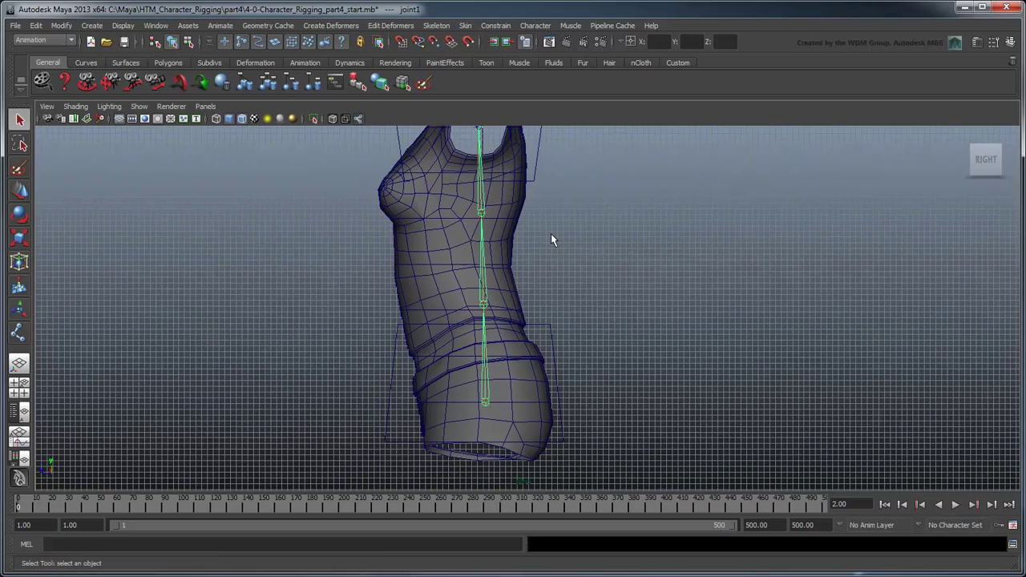
pyautogui.keyDown('alt'); pyautogui.moveTo(551, 233); pyautogui.dragTo(547, 262); pyautogui.keyUp('alt')
pyautogui.press('w')
pyautogui.scroll(5, 541, 281)
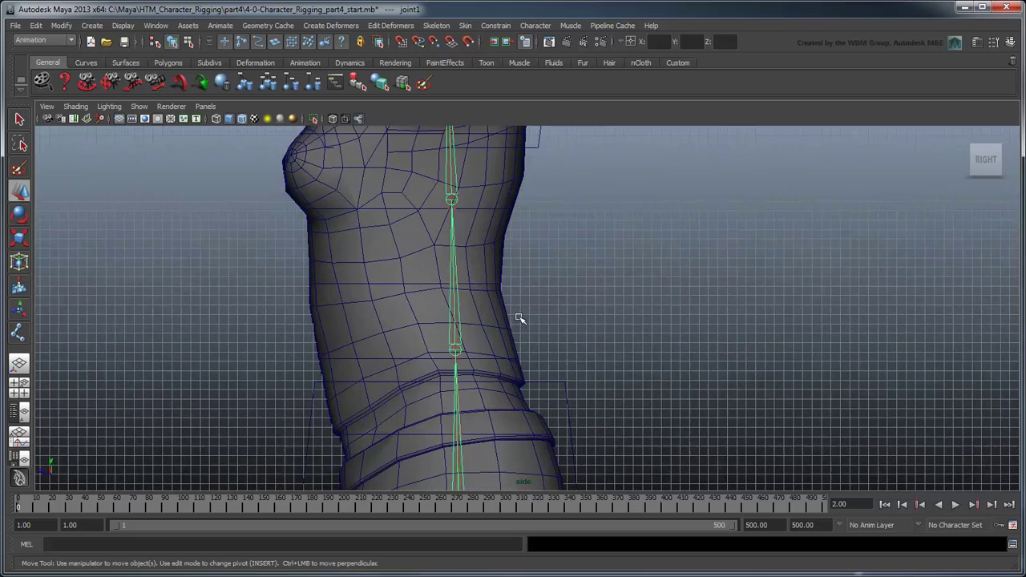
pyautogui.click(430, 185)
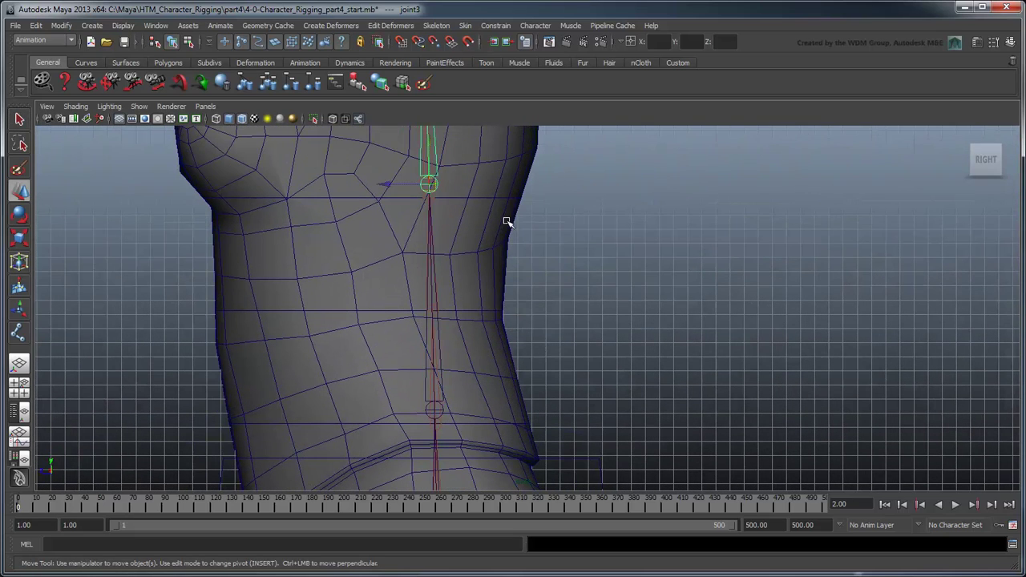
pyautogui.press('Insert')
pyautogui.moveTo(429, 185); pyautogui.dragTo(428, 175)
pyautogui.press('Insert')
# Nudge the lower spine joint slightly upward
pyautogui.keyDown('alt'); pyautogui.moveTo(499, 394); pyautogui.dragTo(458, 339, button='middle'); pyautogui.keyUp('alt')
pyautogui.click(442, 303)
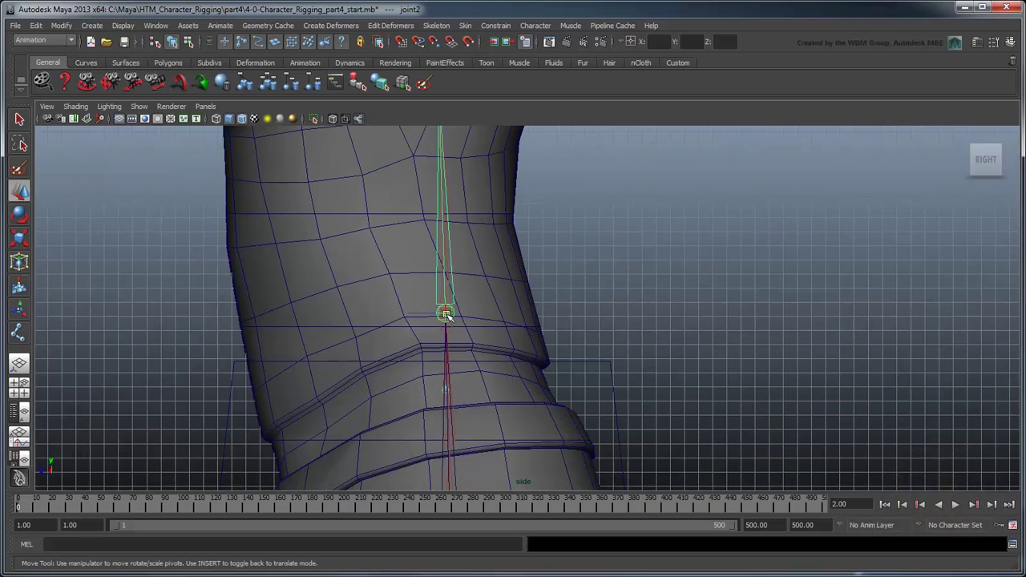
pyautogui.moveTo(446, 309); pyautogui.dragTo(446, 306)
pyautogui.scroll(-5, 449, 305)
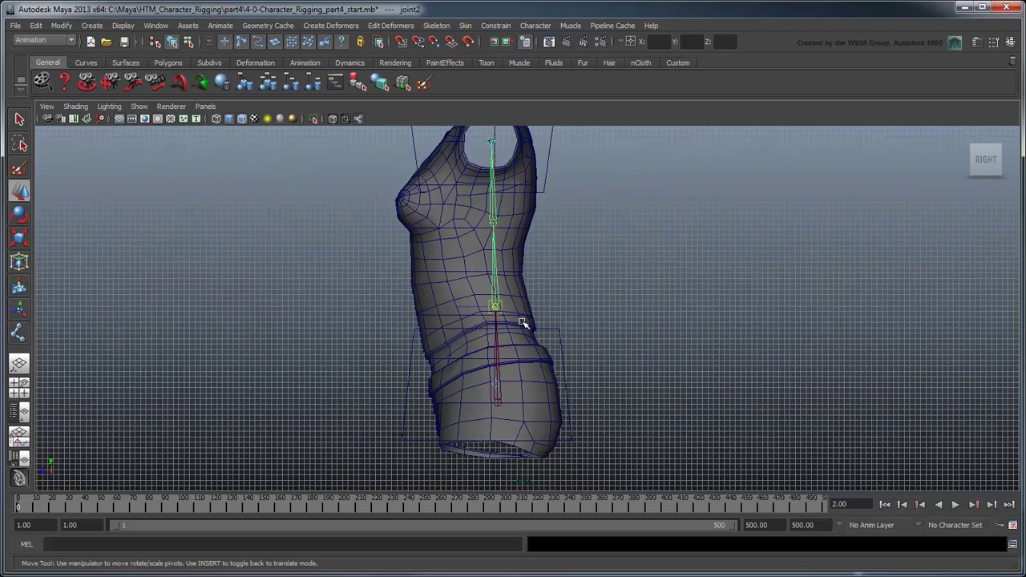
pyautogui.scroll(1, 521, 317)
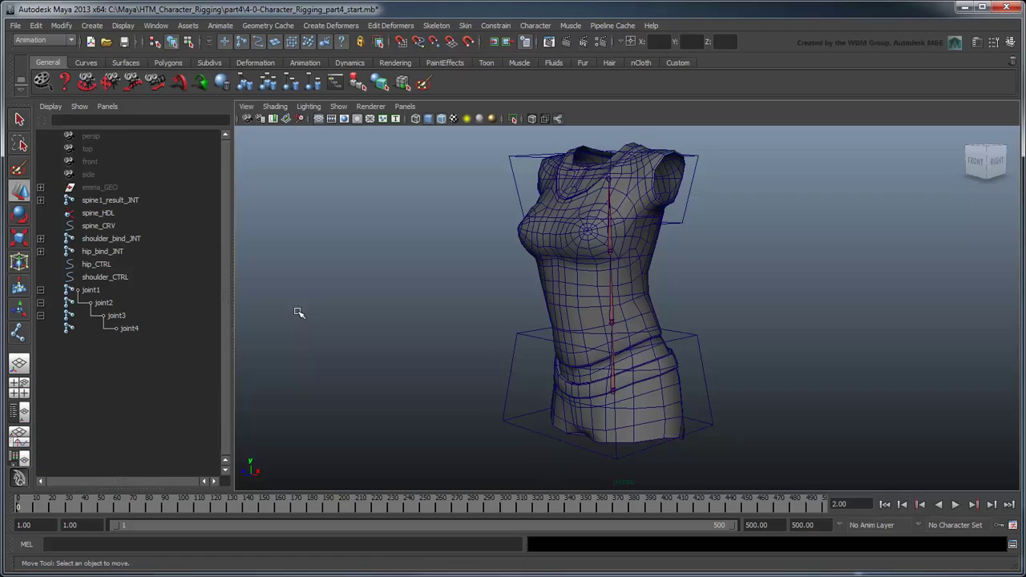
# Rename joint1 to hip_FK_JNT and joint4 to shoulder_FK_JNT
pyautogui.click(90, 290)
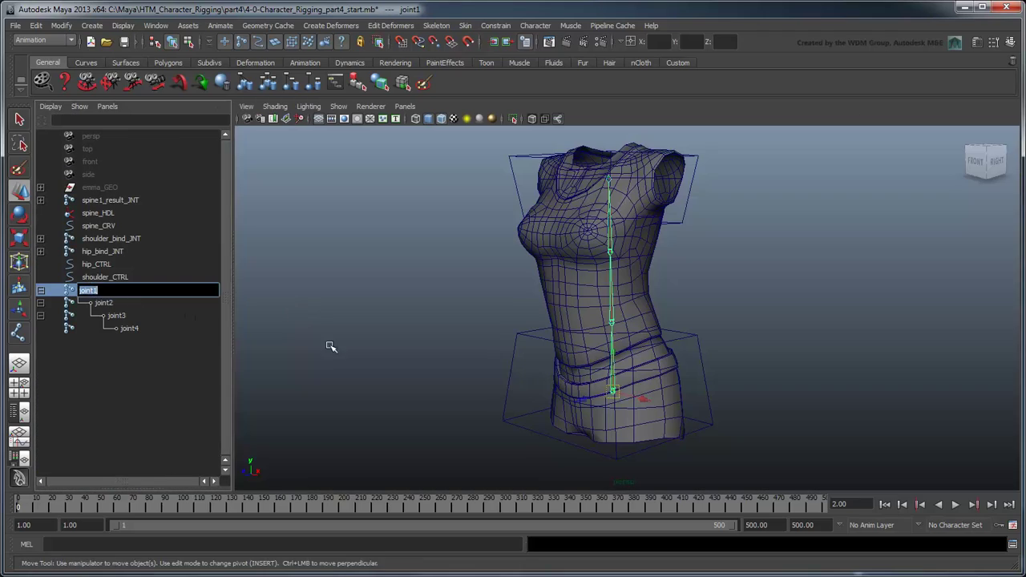
pyautogui.write('hip_FK_JNT')
pyautogui.press('Return')
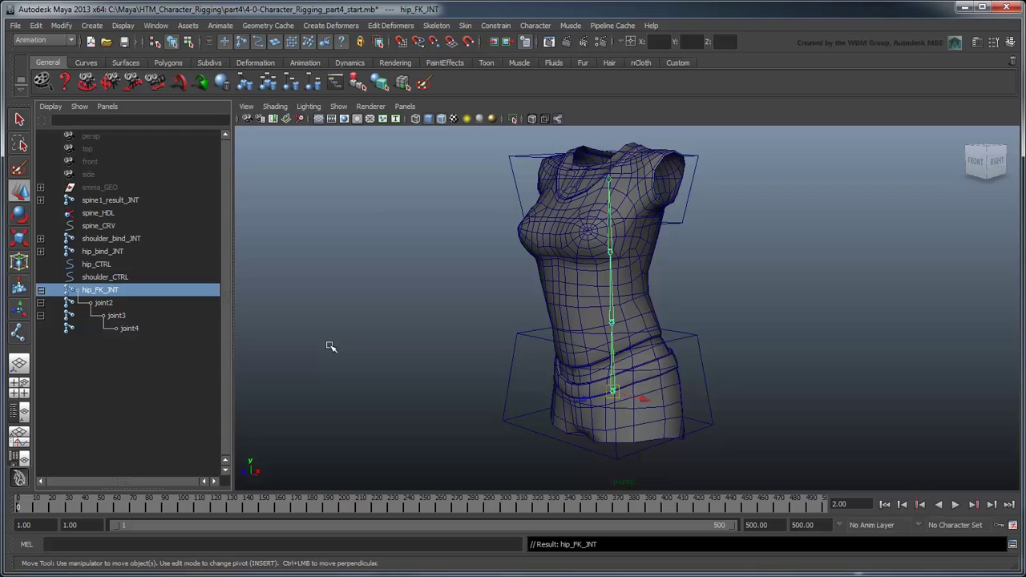
pyautogui.doubleClick(128, 329)
pyautogui.write('shoulder_FK_JNT')
pyautogui.press('Return')
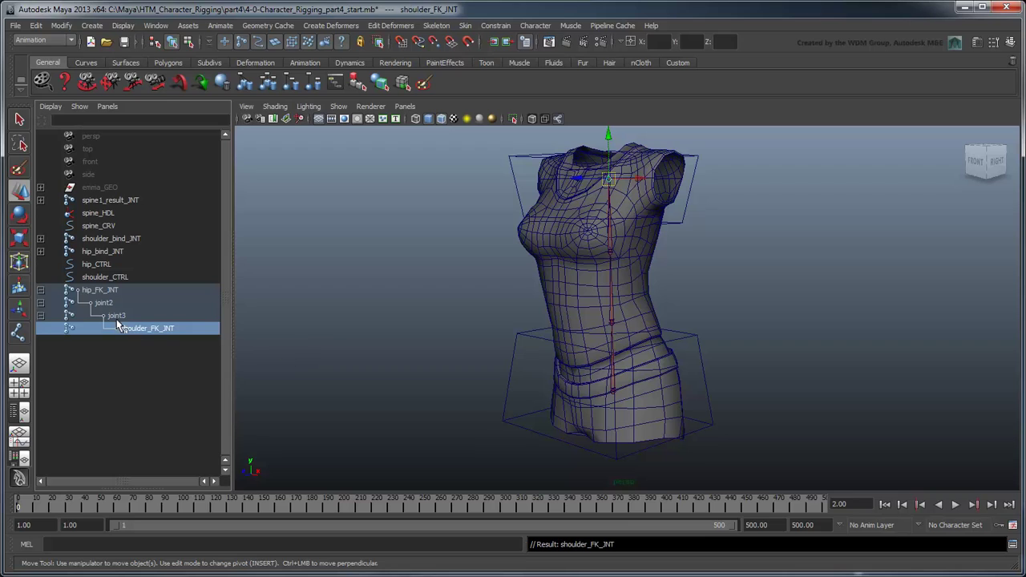
# Rename joint2 to spine1_FK_JNT and joint3 to spine2_FK_JNT, then select the whole chain
pyautogui.doubleClick(103, 303)
pyautogui.write('spine1_F')
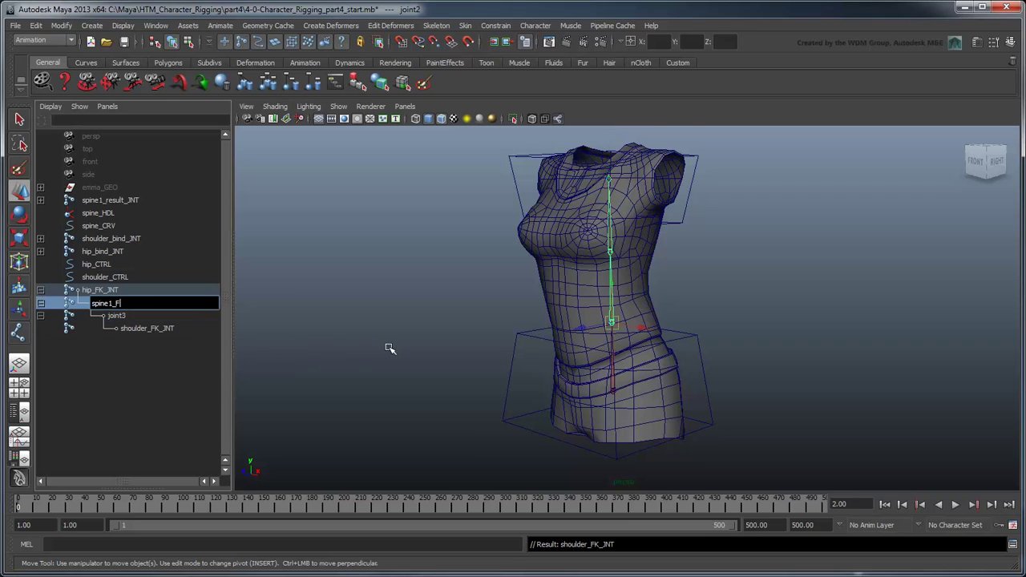
pyautogui.write('K_JNT')
pyautogui.press('Return')
pyautogui.doubleClick(116, 315)
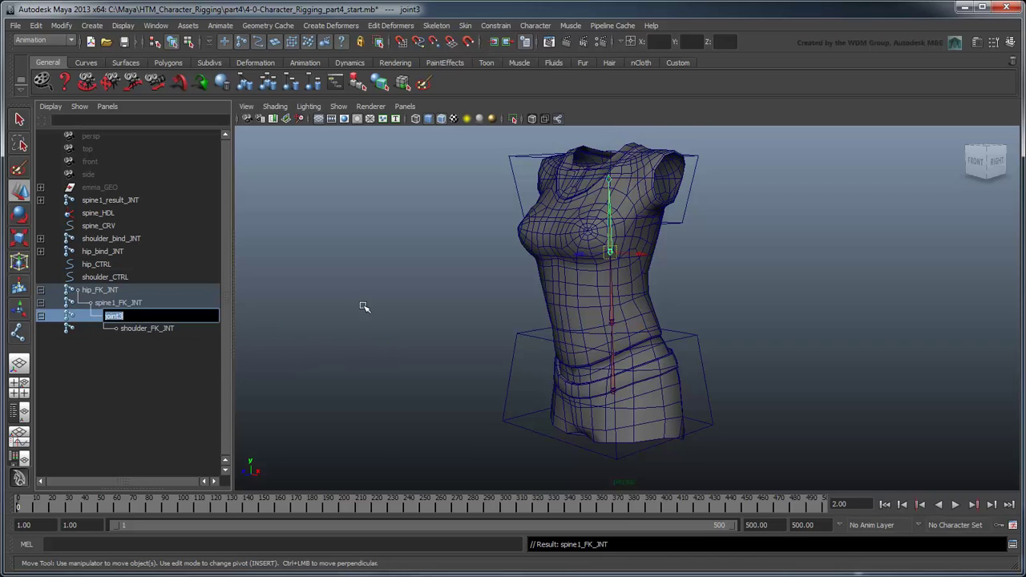
pyautogui.write('spine2_FK_JNT')
pyautogui.press('Return')
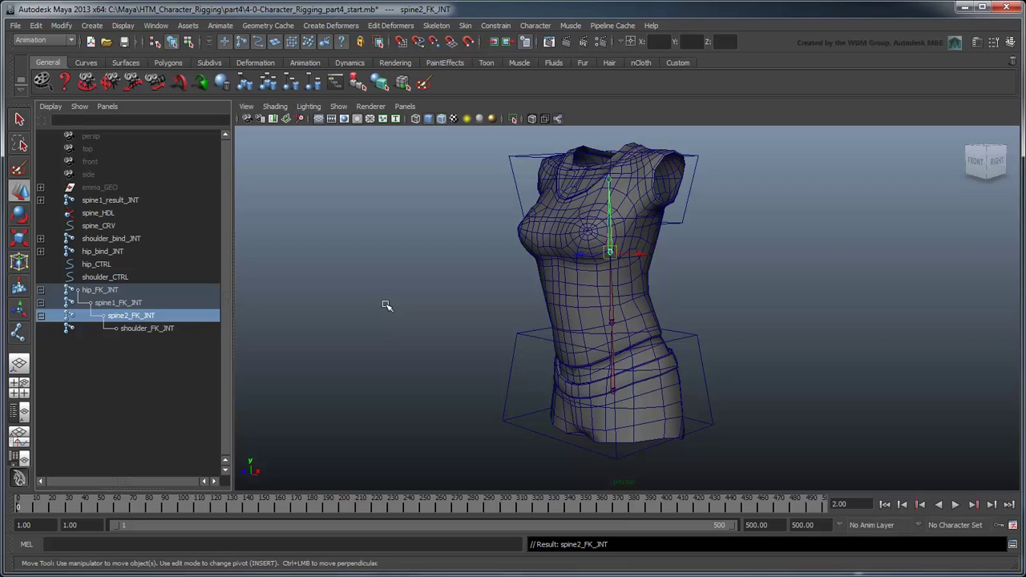
pyautogui.click(108, 290)
pyautogui.keyDown('shift'); pyautogui.click(141, 327); pyautogui.keyUp('shift')
# Turn on local rotation axes display for the selected FK joints
pyautogui.press('q')
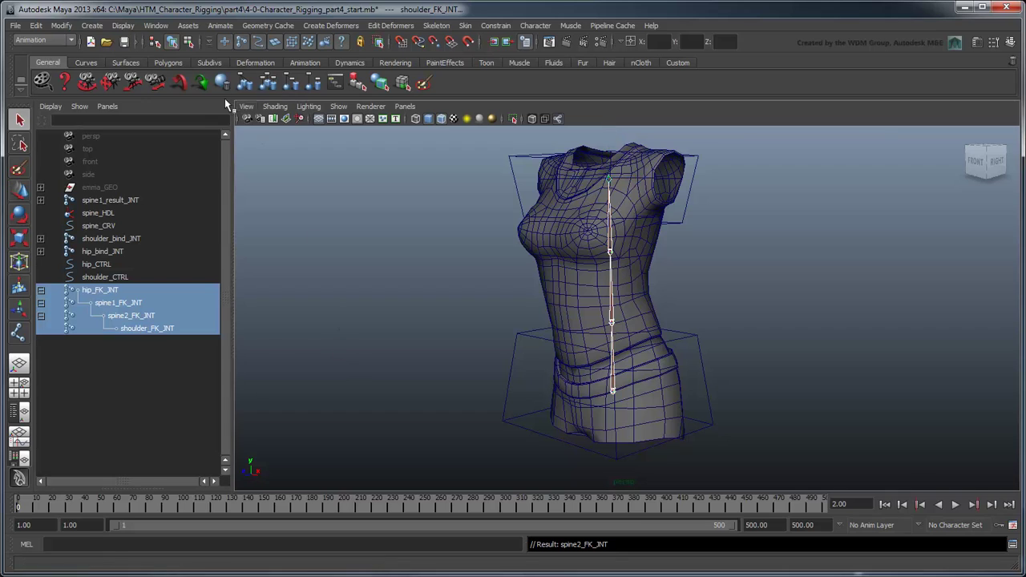
pyautogui.click(124, 25)
pyautogui.moveTo(159, 131)
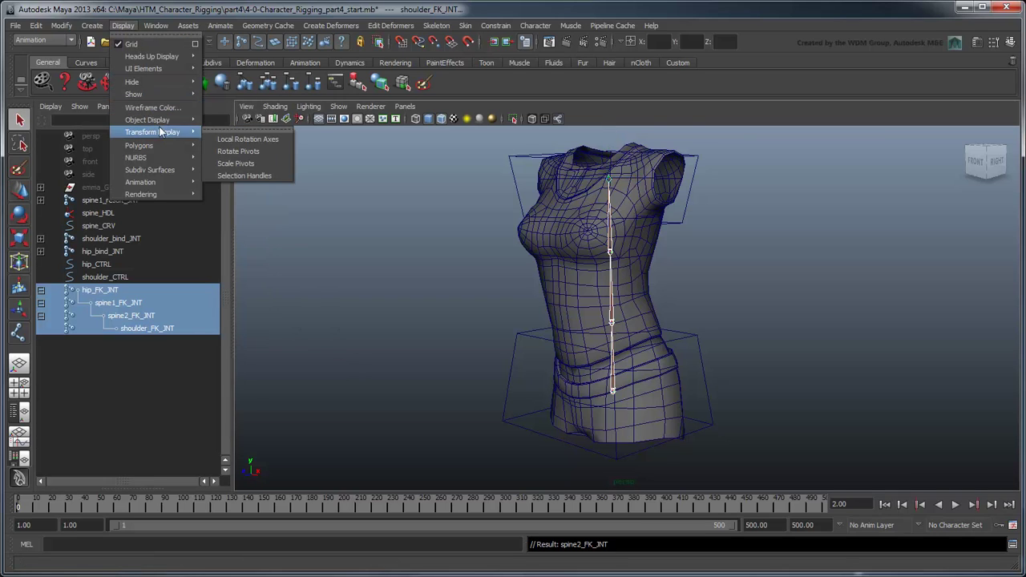
pyautogui.click(231, 140)
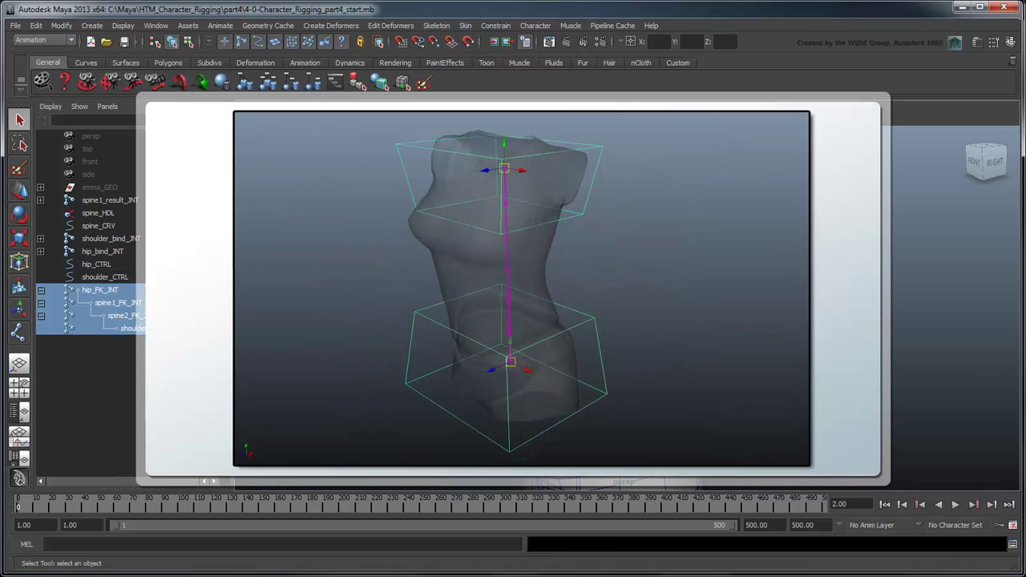
# Orient the chain from hip_FK_JNT with Y primary, X secondary and +X world orientation
pyautogui.click(121, 293)
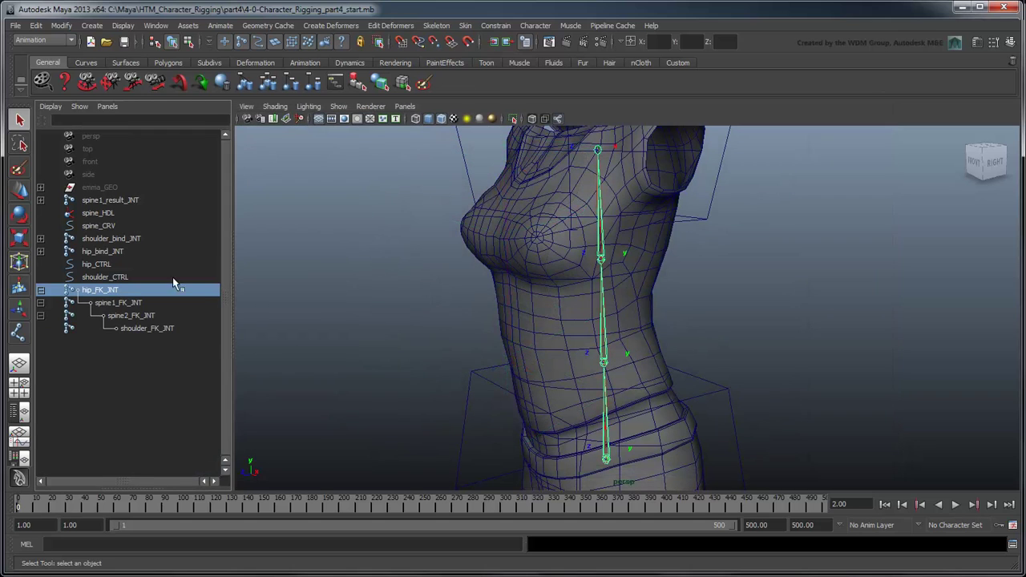
pyautogui.click(443, 27)
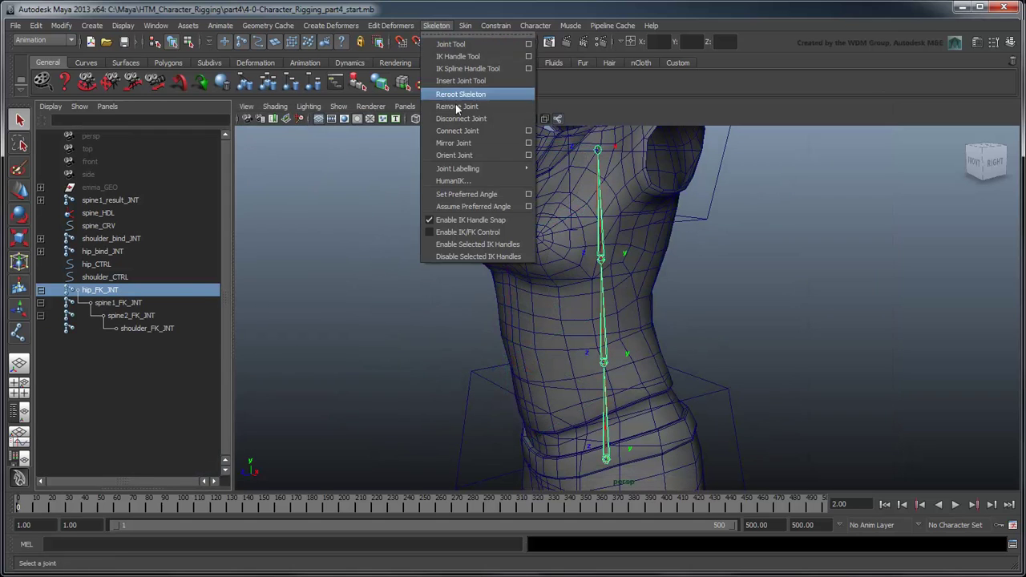
pyautogui.click(527, 155)
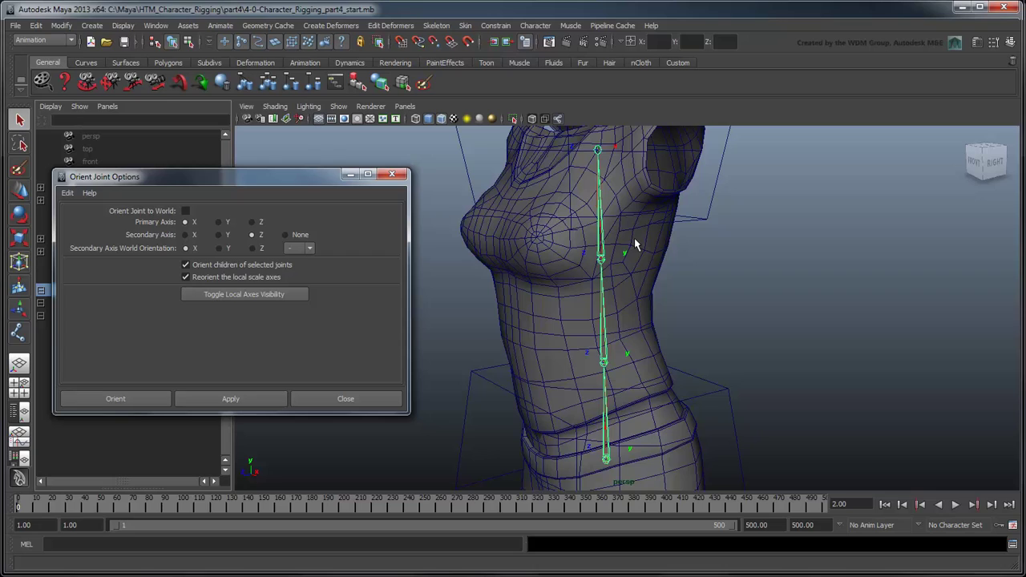
pyautogui.click(219, 223)
pyautogui.click(185, 235)
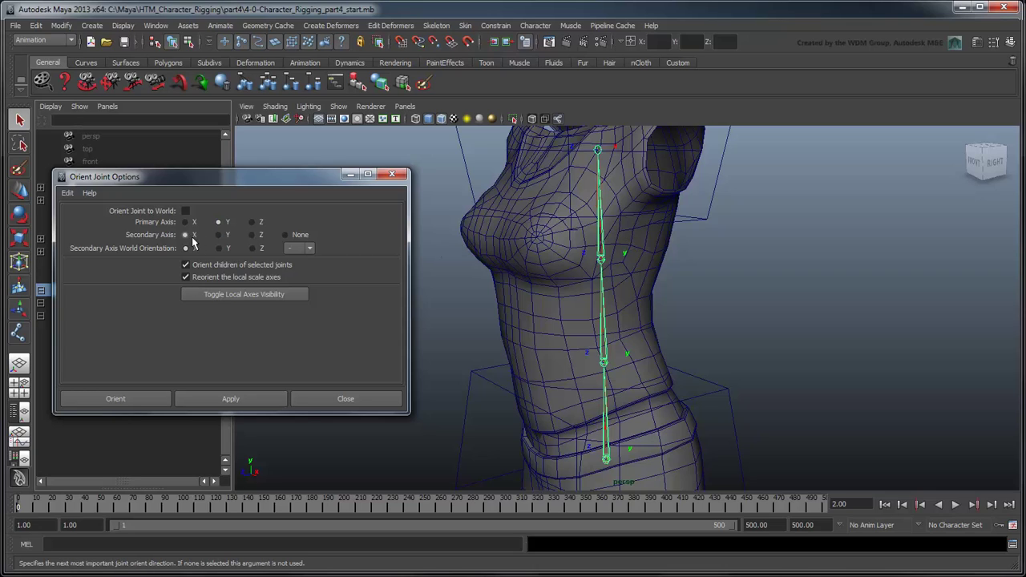
pyautogui.click(311, 249)
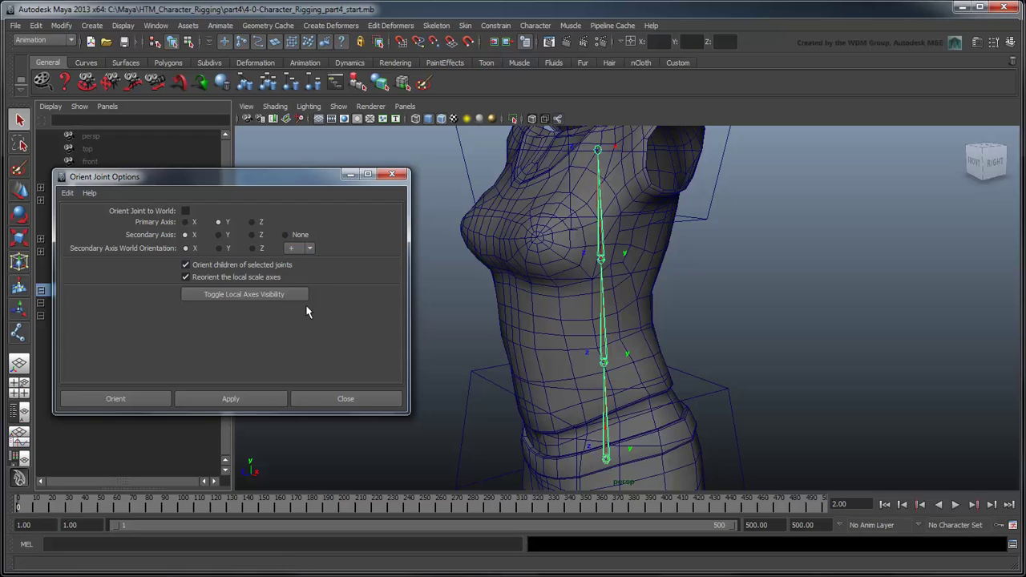
pyautogui.click(138, 399)
pyautogui.keyDown('alt'); pyautogui.moveTo(341, 391); pyautogui.dragTo(399, 356); pyautogui.keyUp('alt')
pyautogui.keyDown('shift'); pyautogui.click(151, 329); pyautogui.keyUp('shift')
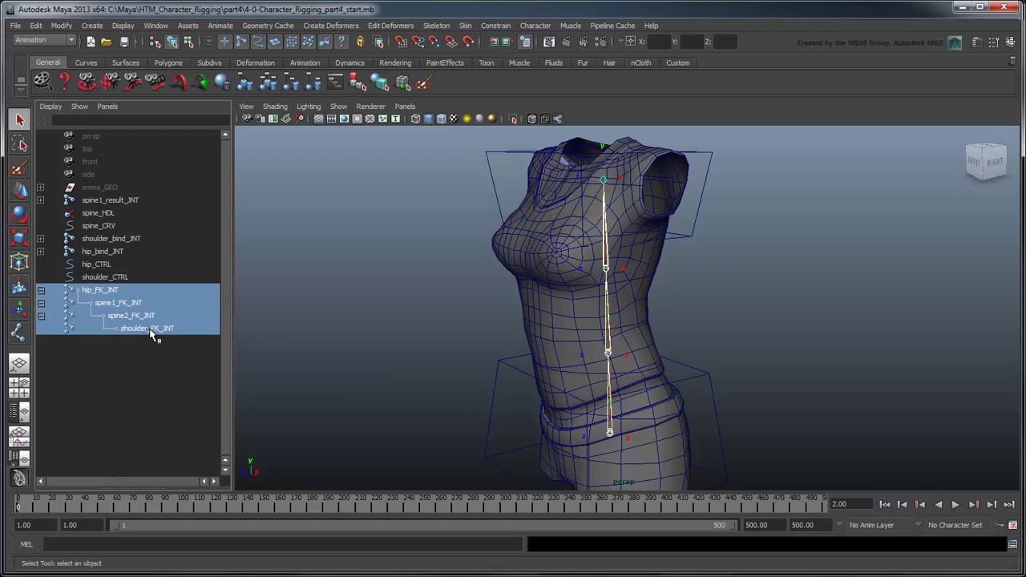
# Hide the local rotation axes and set spine1_FK_JNT's rotate order to yzx
pyautogui.click(123, 25)
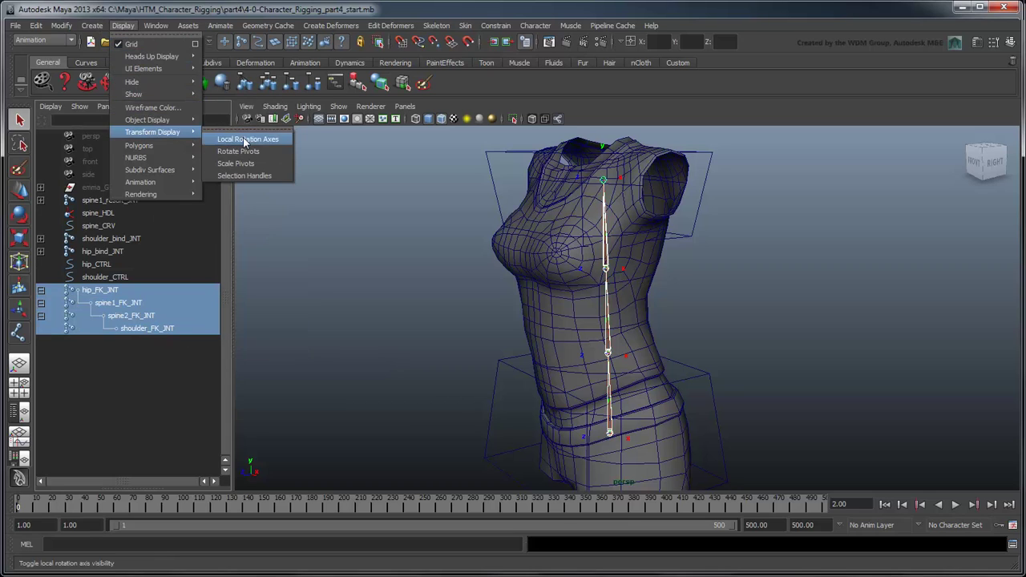
pyautogui.click(243, 137)
pyautogui.keyDown('alt'); pyautogui.moveTo(575, 268); pyautogui.dragTo(568, 265); pyautogui.keyUp('alt')
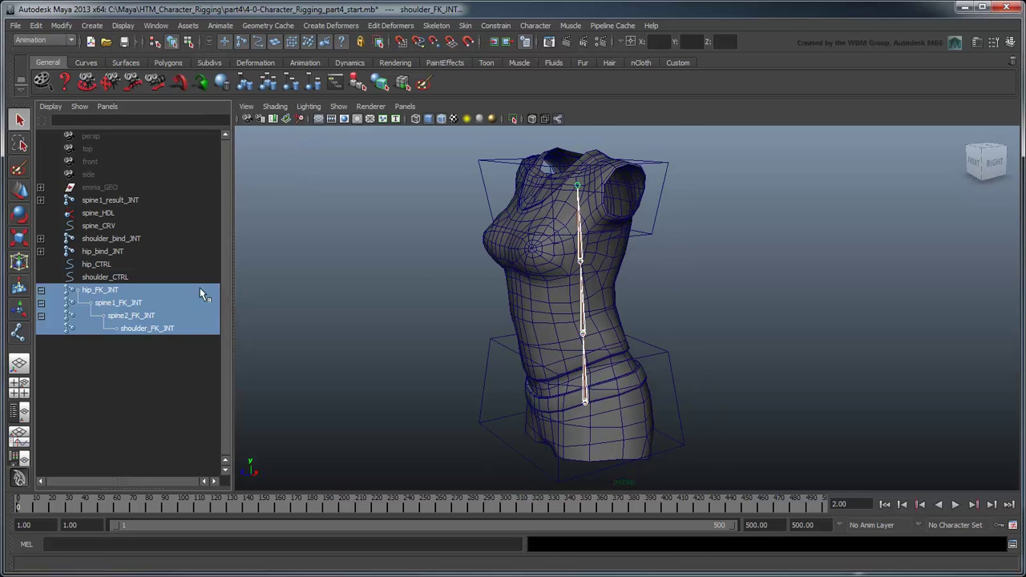
pyautogui.click(145, 304)
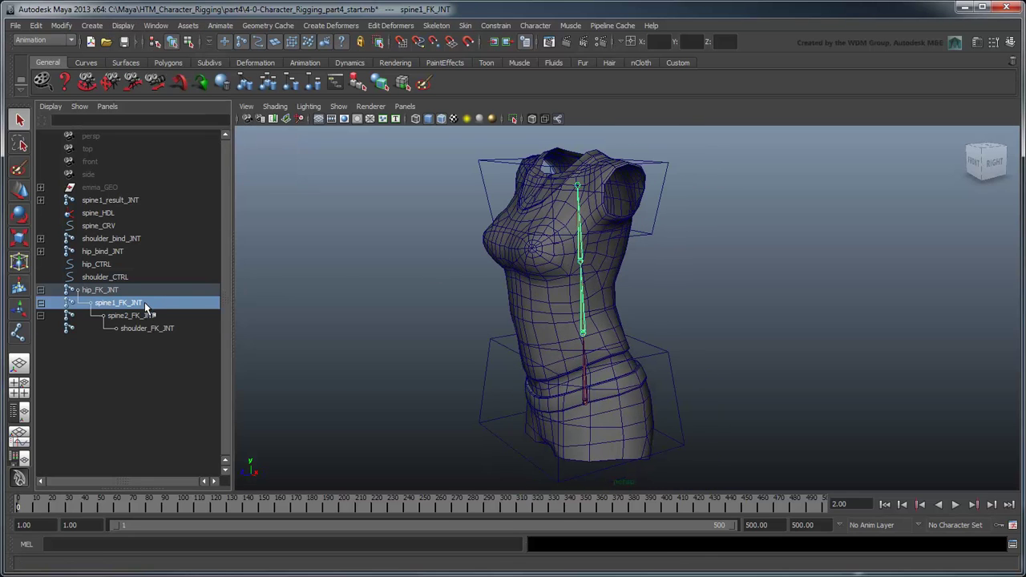
pyautogui.click(978, 42)
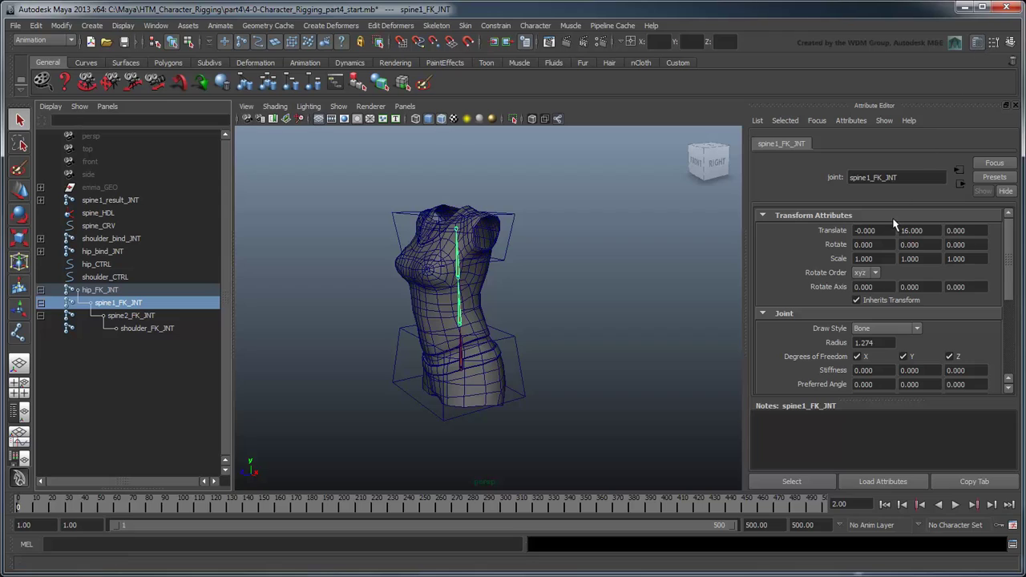
pyautogui.click(875, 272)
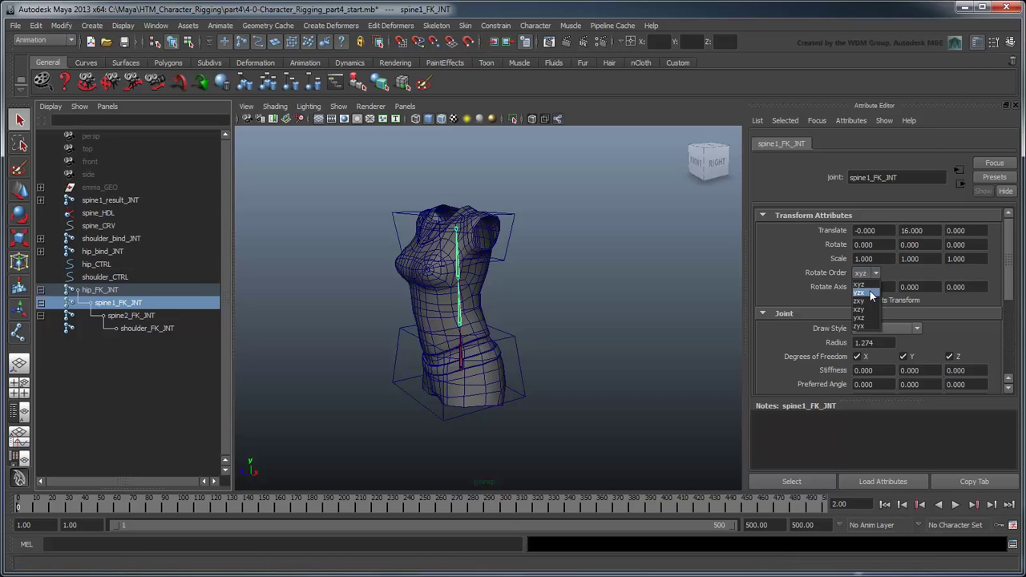
pyautogui.click(871, 291)
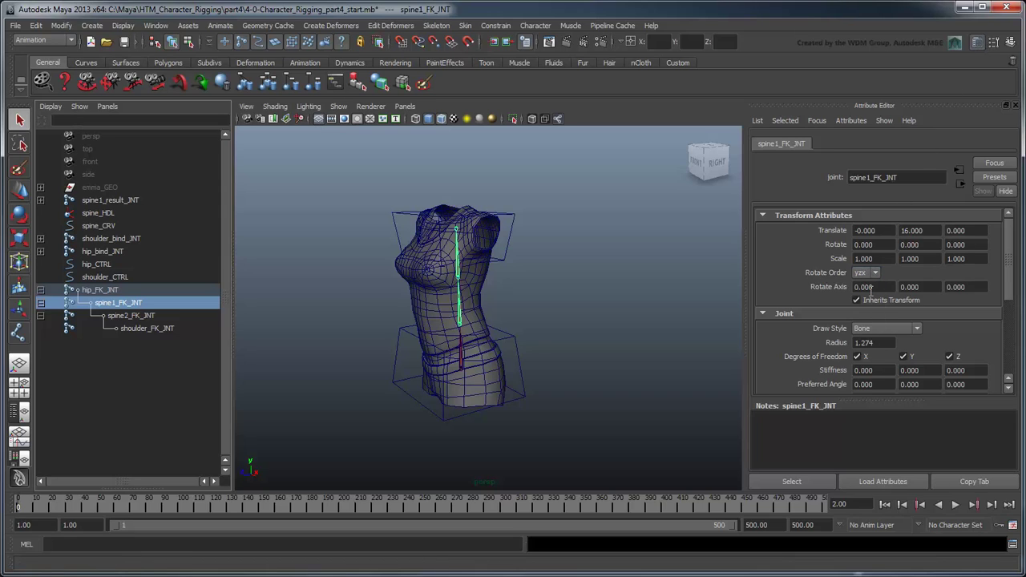
# Set spine2_FK_JNT's rotate order to yzx and close the Attribute Editor
pyautogui.click(157, 315)
pyautogui.click(875, 272)
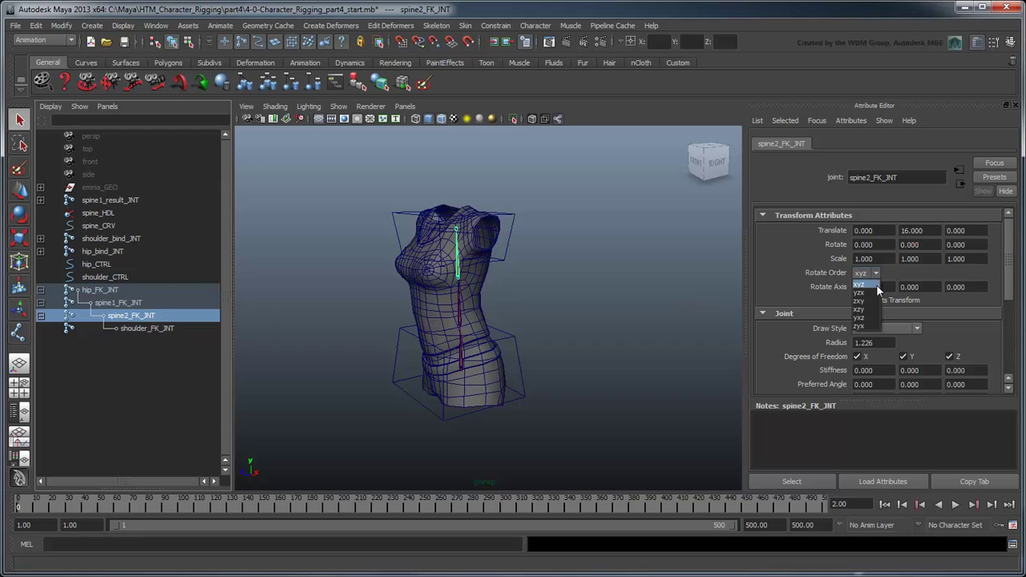
pyautogui.click(869, 292)
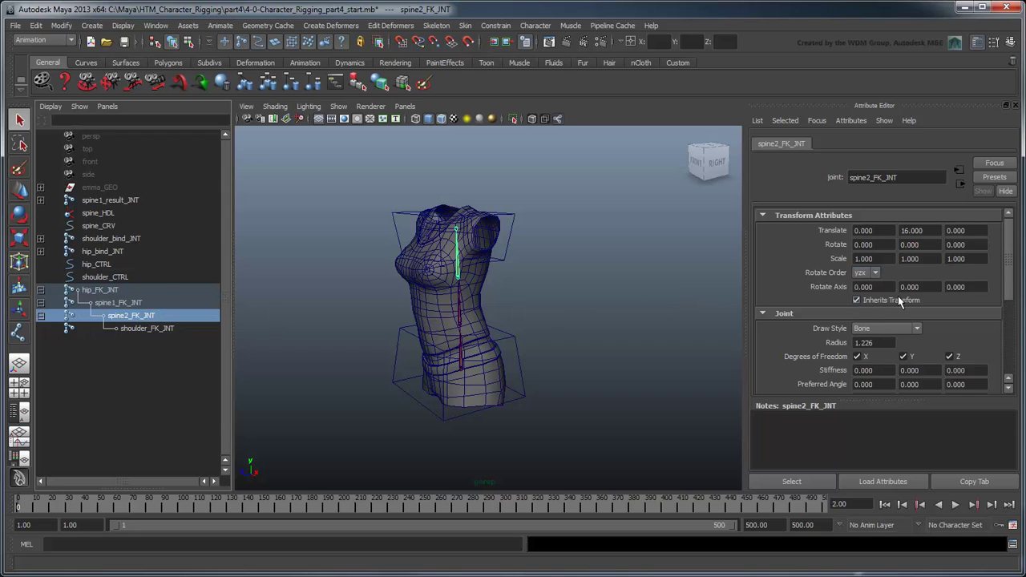
pyautogui.click(1015, 105)
# Test-rotate spine2_FK_JNT forward and sideways, undoing each rotation
pyautogui.press('e')
pyautogui.moveTo(565, 226); pyautogui.dragTo(597, 280)
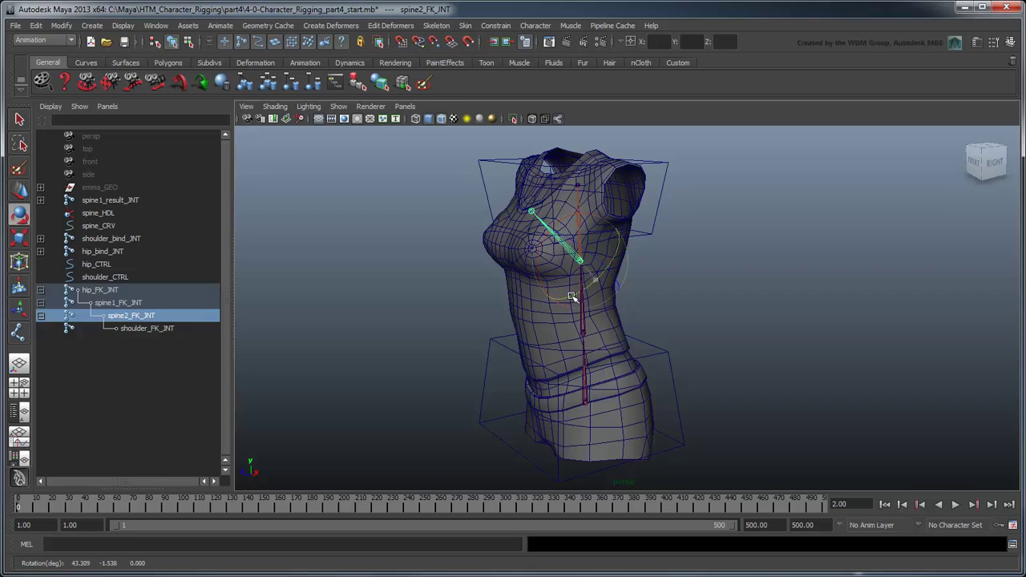
pyautogui.hotkey('ctrl', 'z')
pyautogui.hotkey('ctrl', 'z')
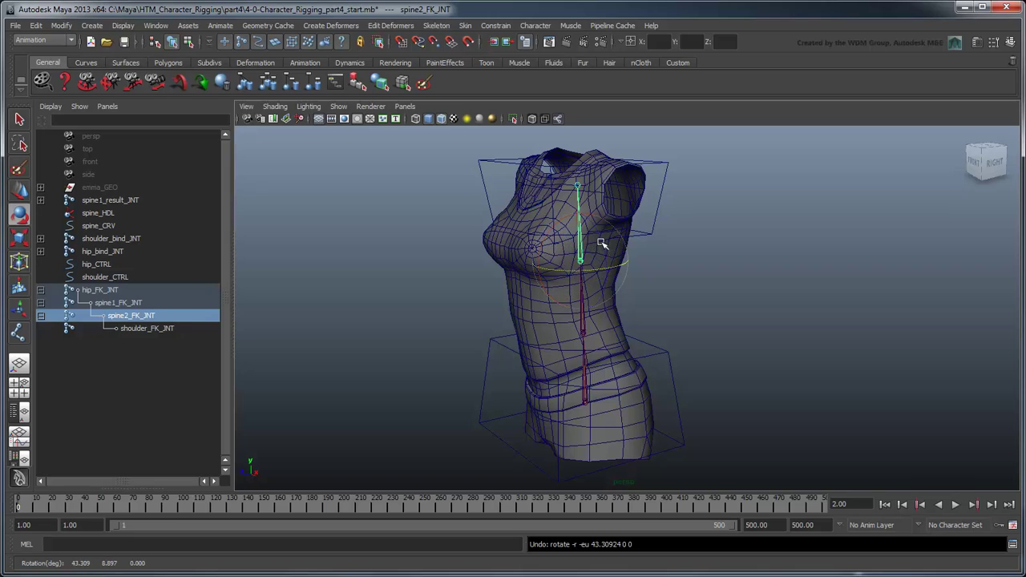
pyautogui.moveTo(604, 241); pyautogui.dragTo(583, 298)
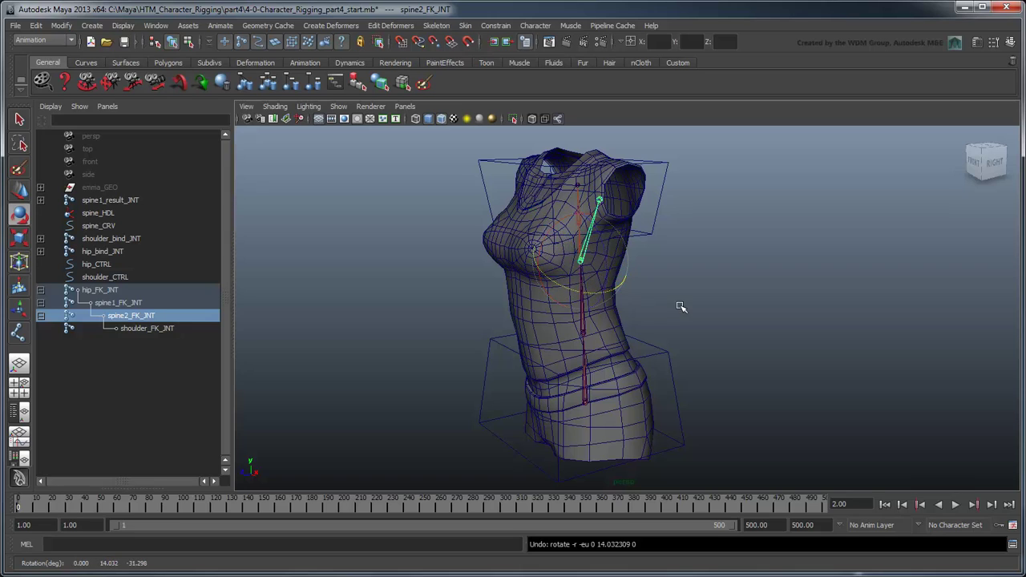
pyautogui.hotkey('ctrl', 'z')
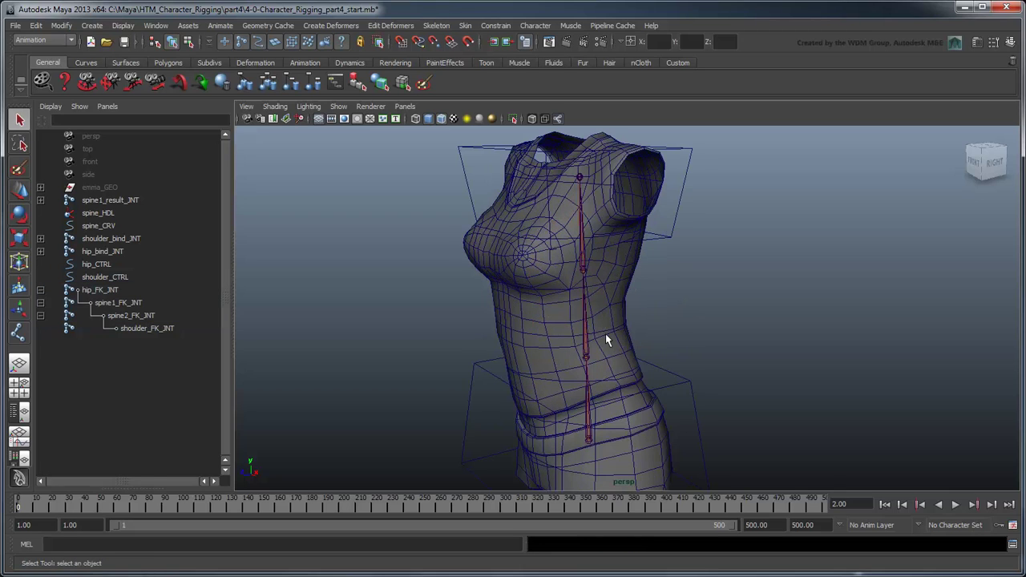
pyautogui.keyDown('alt'); pyautogui.moveTo(605, 340); pyautogui.dragTo(618, 346, button='middle'); pyautogui.keyUp('alt')
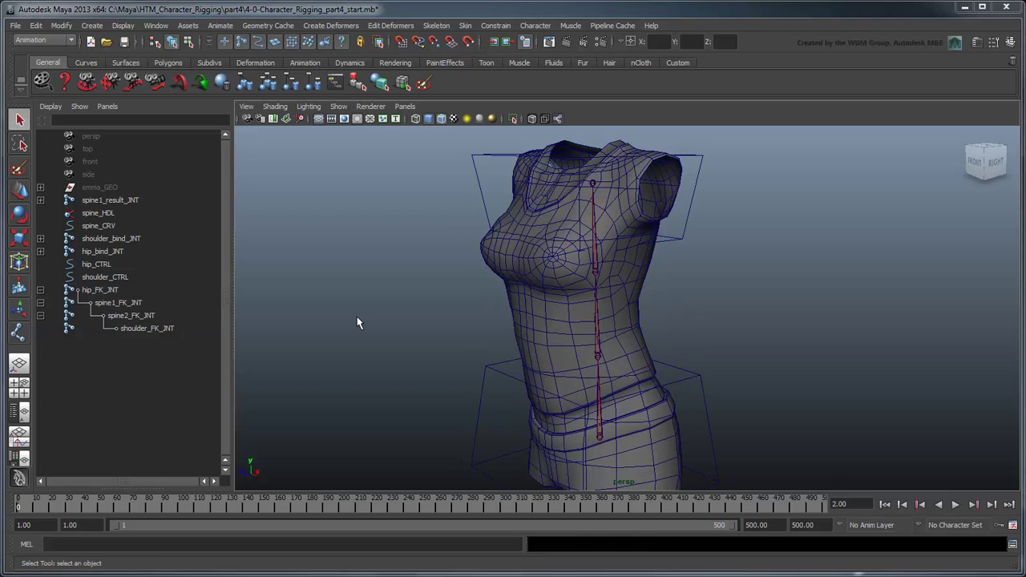
# Group shoulder_CTRL and name the new group shoulder_FKConst_GRP
pyautogui.click(121, 276)
pyautogui.hotkey('ctrl', 'g')
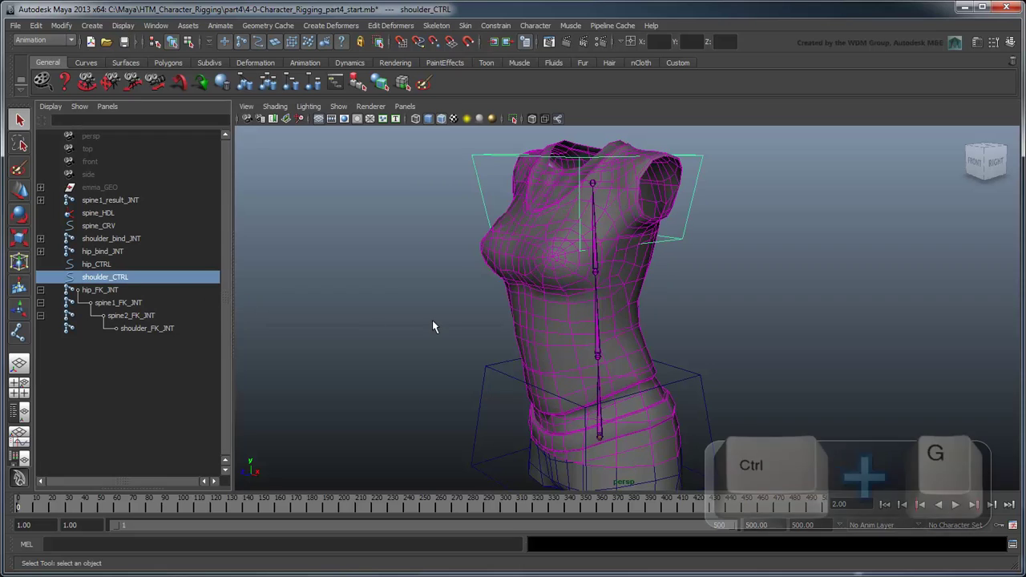
pyautogui.doubleClick(101, 328)
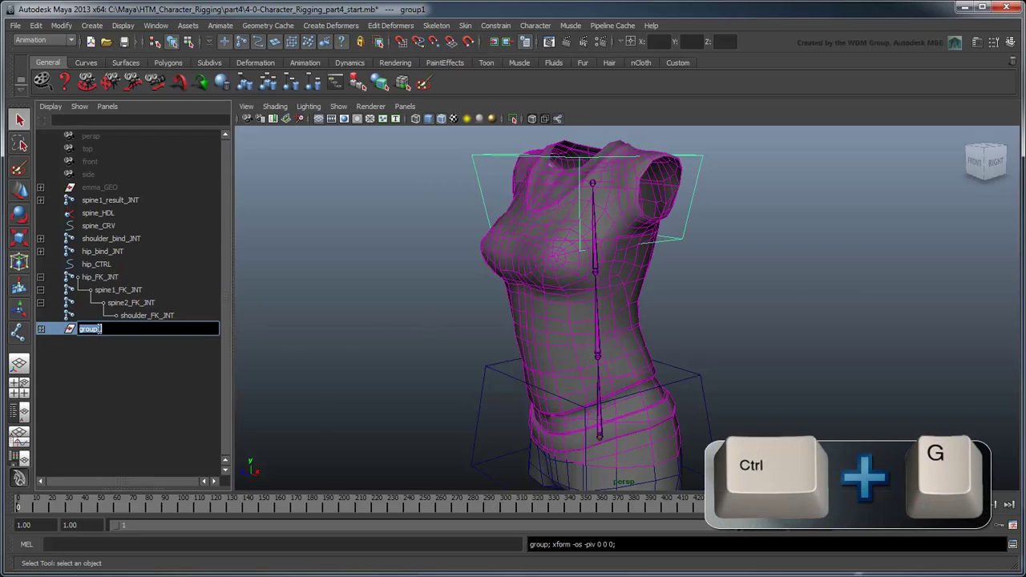
pyautogui.write('shoulder_FK')
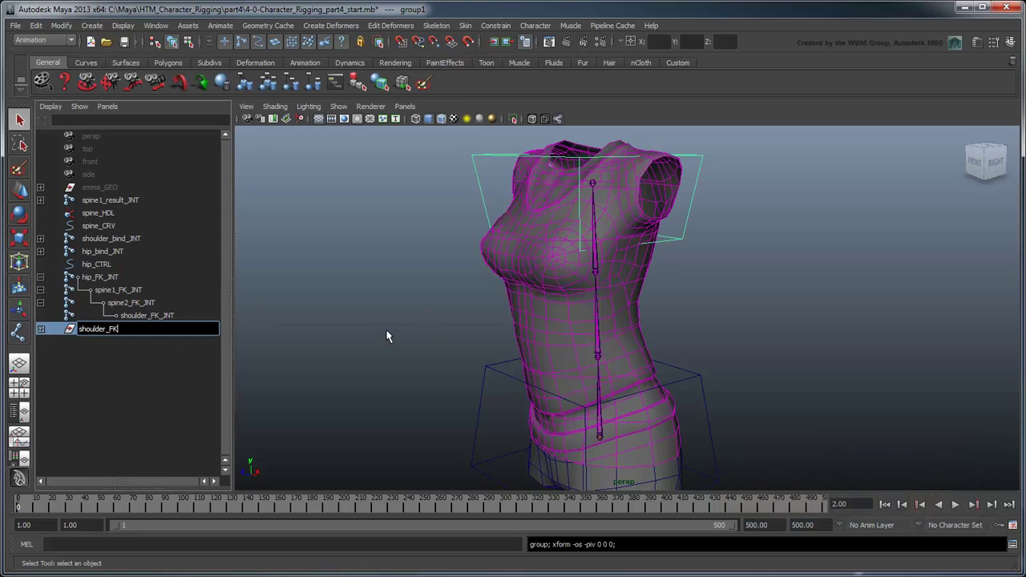
pyautogui.write('Const_GRP')
pyautogui.press('Return')
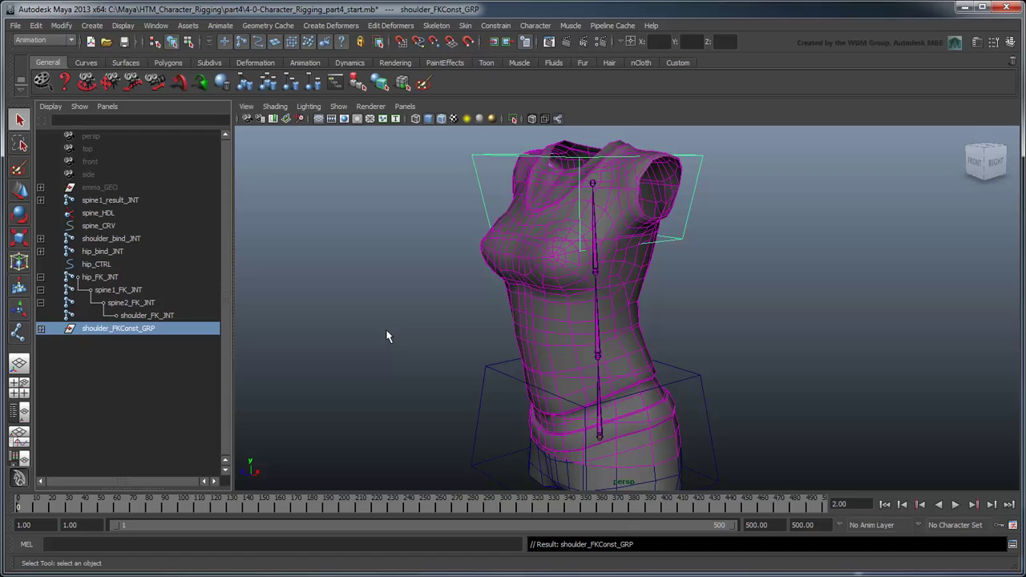
# Group hip_CTRL and name the new group hip_FKConst_GRP
pyautogui.click(113, 264)
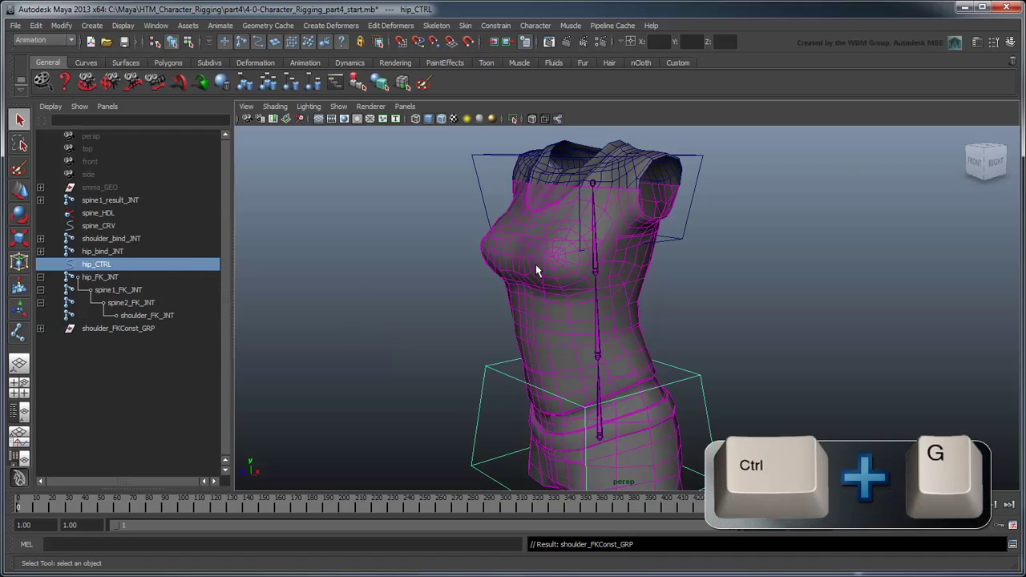
pyautogui.hotkey('ctrl', 'g')
pyautogui.doubleClick(109, 329)
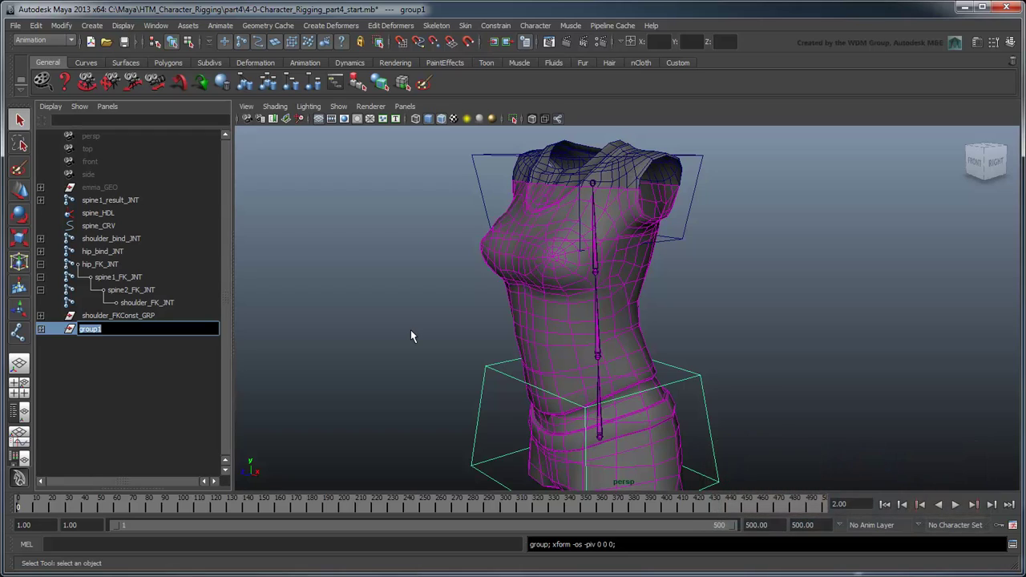
pyautogui.write('hip_FKConst_GRP')
pyautogui.press('Return')
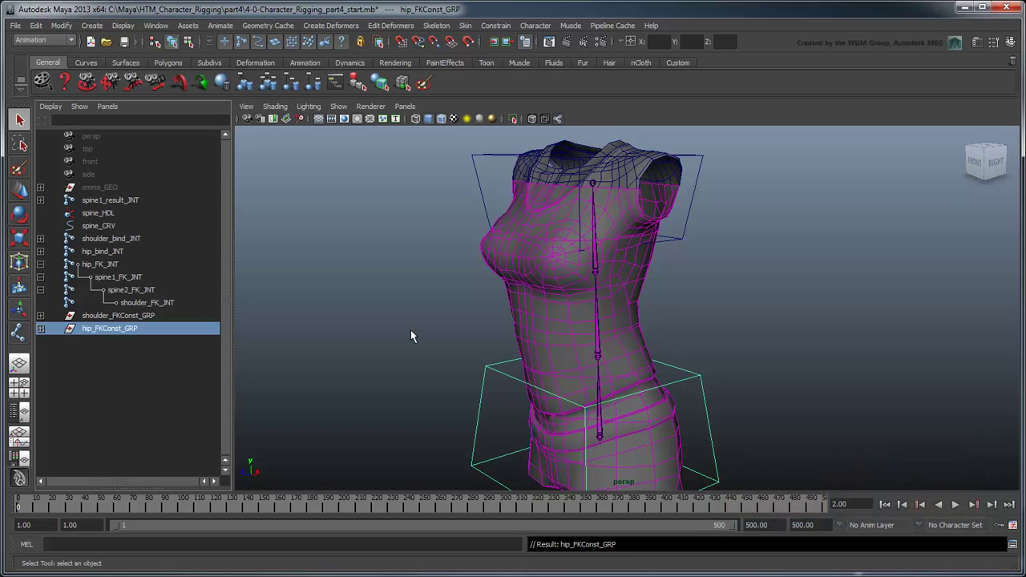
# Parent-constrain shoulder_FKConst_GRP to shoulder_FK_JNT
pyautogui.click(157, 302)
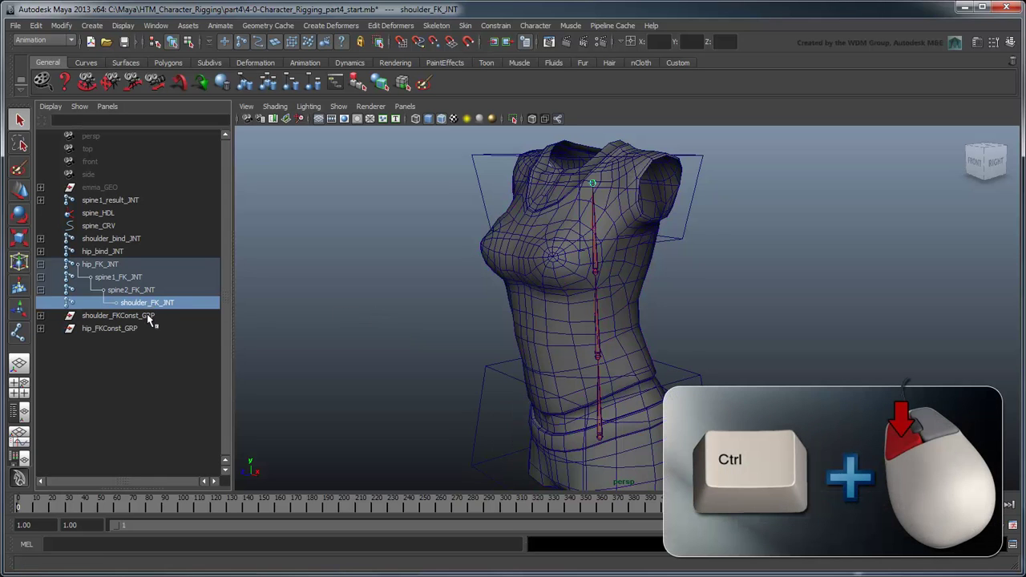
pyautogui.keyDown('ctrl'); pyautogui.click(147, 315); pyautogui.keyUp('ctrl')
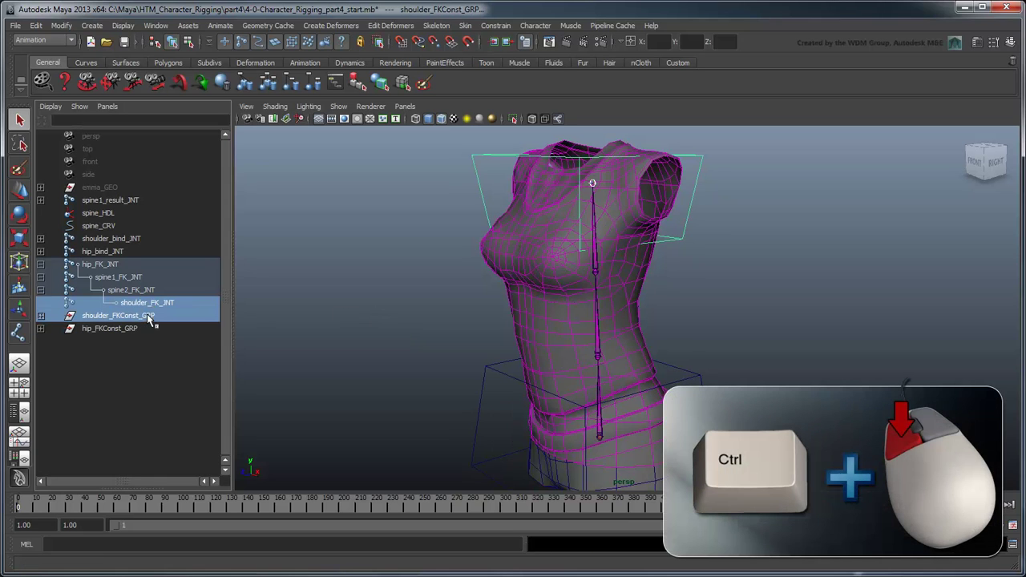
pyautogui.click(494, 26)
pyautogui.click(537, 90)
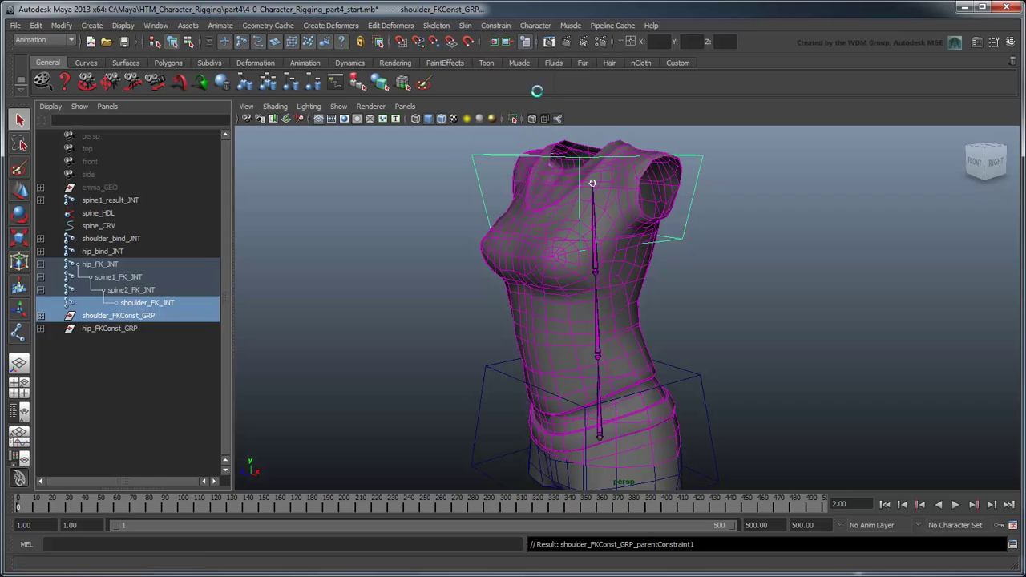
# Select hip_FK_JNT and hip_FKConst_GRP and bring up the Constrain menu
pyautogui.click(95, 263)
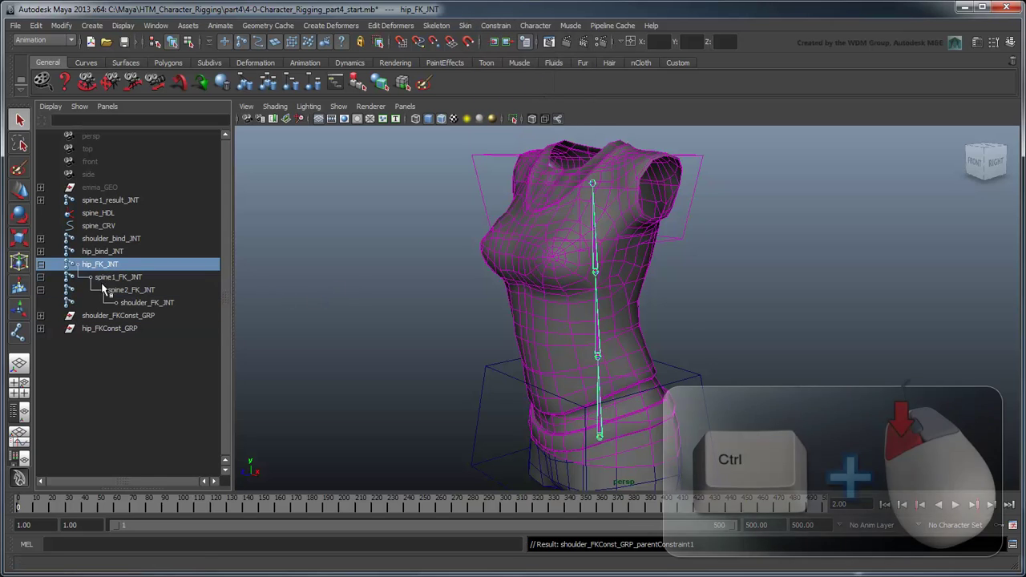
pyautogui.keyDown('ctrl'); pyautogui.click(105, 329); pyautogui.keyUp('ctrl')
pyautogui.click(495, 25)
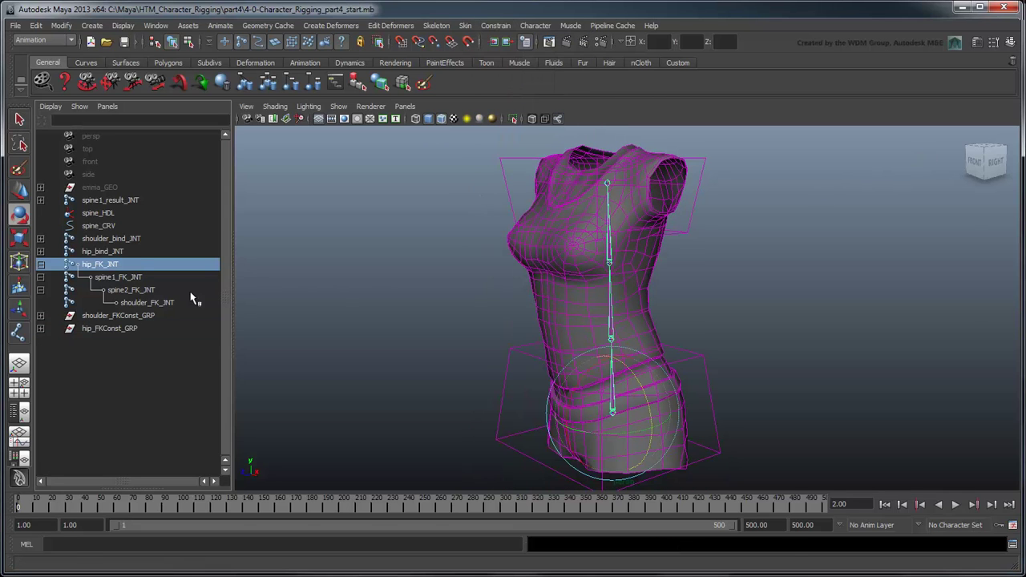
pyautogui.click(119, 277)
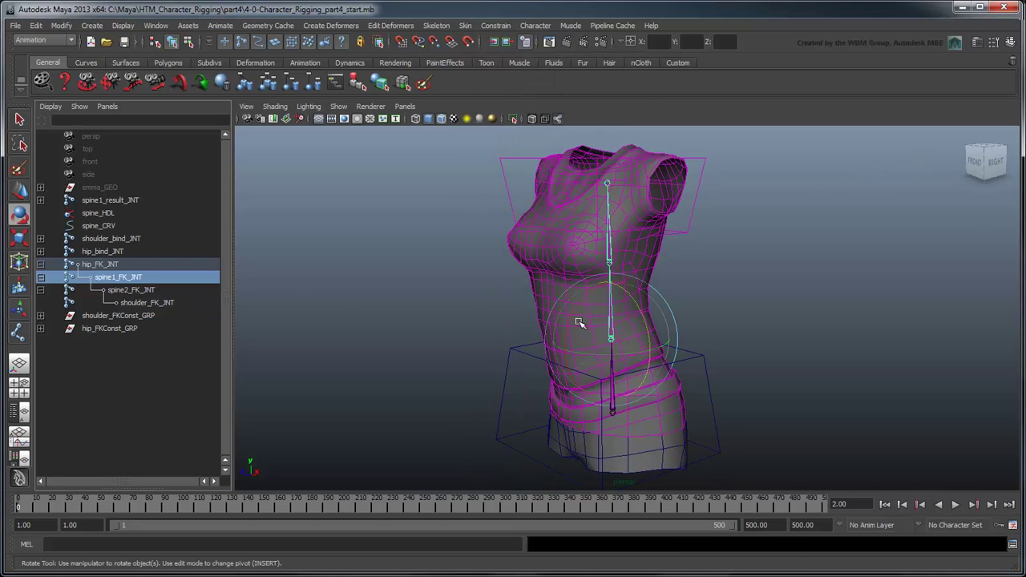
pyautogui.moveTo(637, 316); pyautogui.dragTo(636, 347)
pyautogui.hotkey('ctrl', 'z')
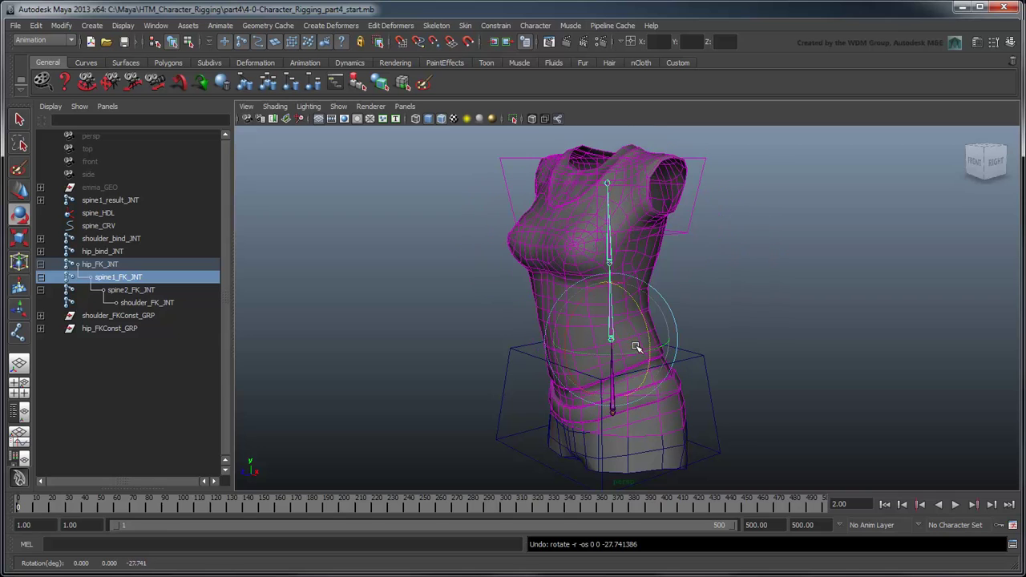
pyautogui.click(154, 289)
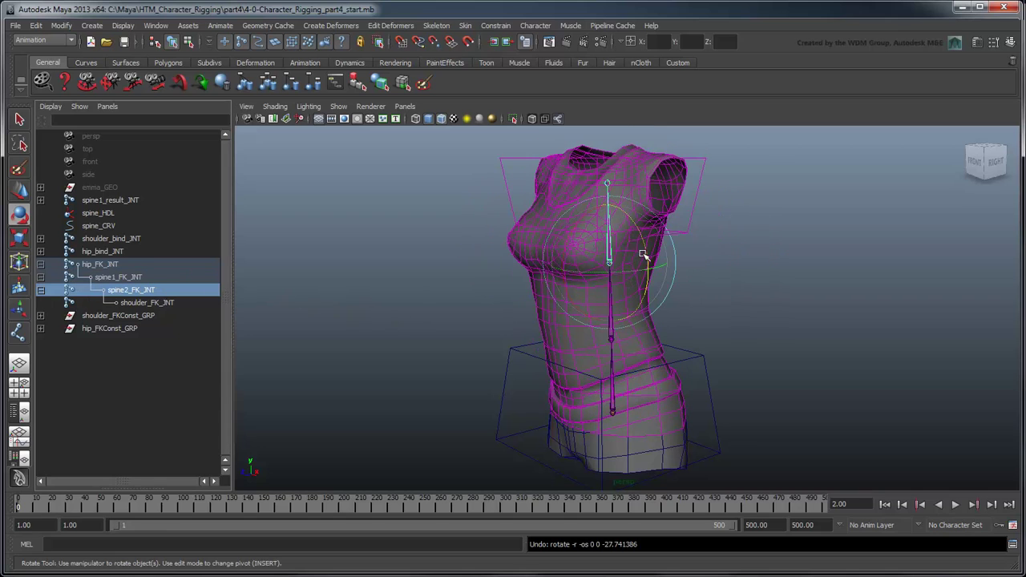
pyautogui.moveTo(645, 258); pyautogui.dragTo(632, 224)
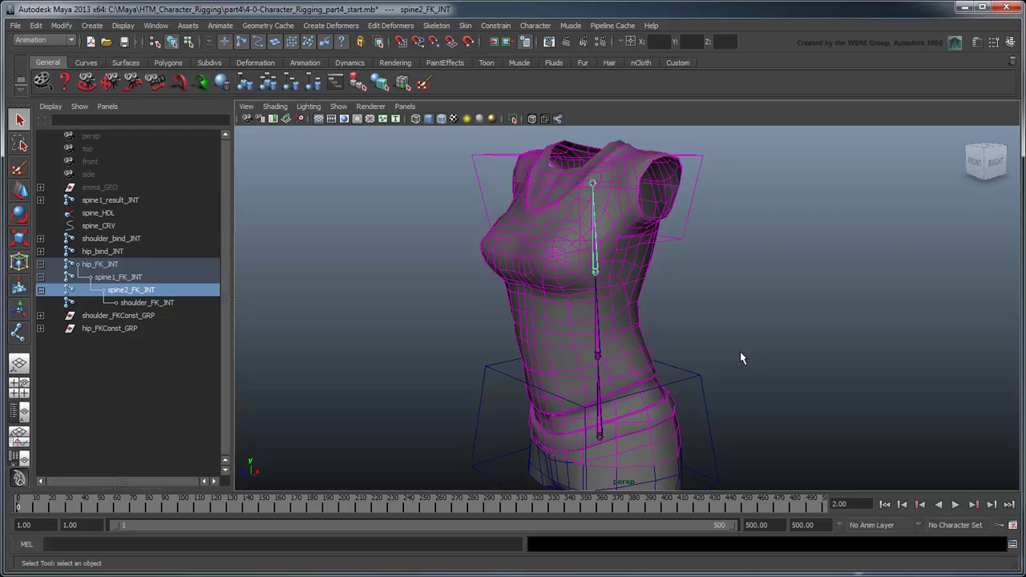
pyautogui.click(595, 266)
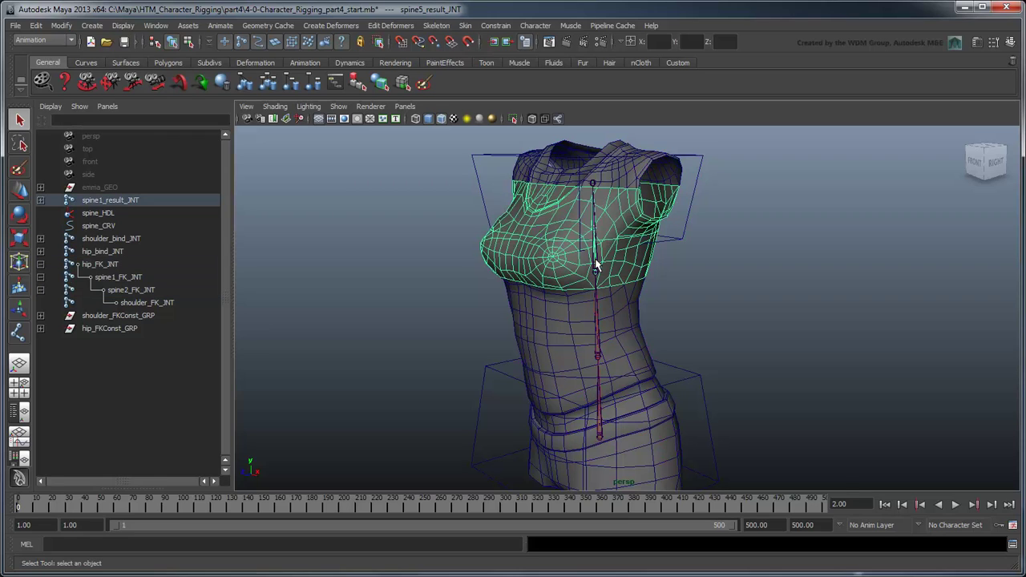
pyautogui.click(597, 351)
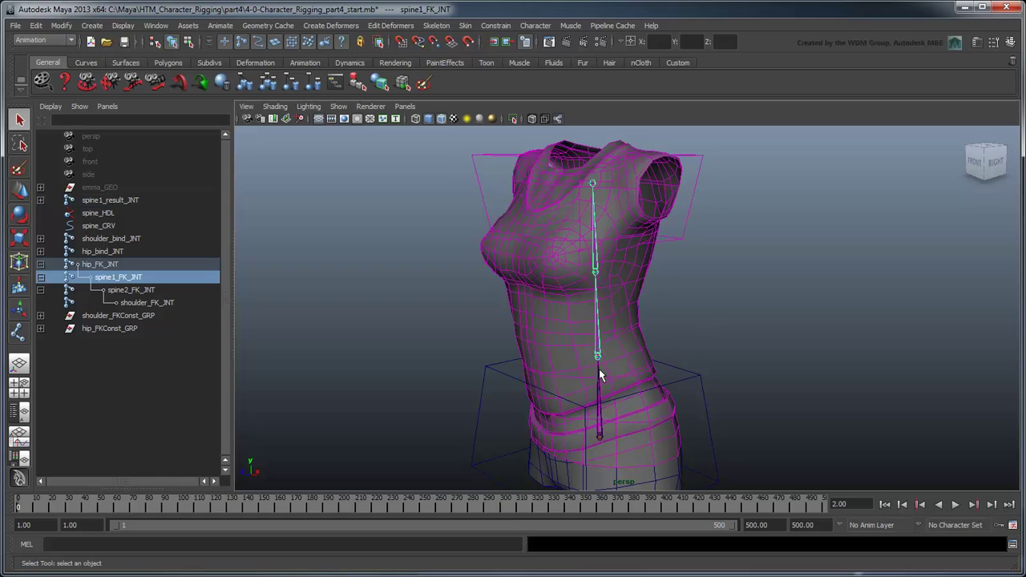
pyautogui.click(598, 369)
pyautogui.click(698, 335)
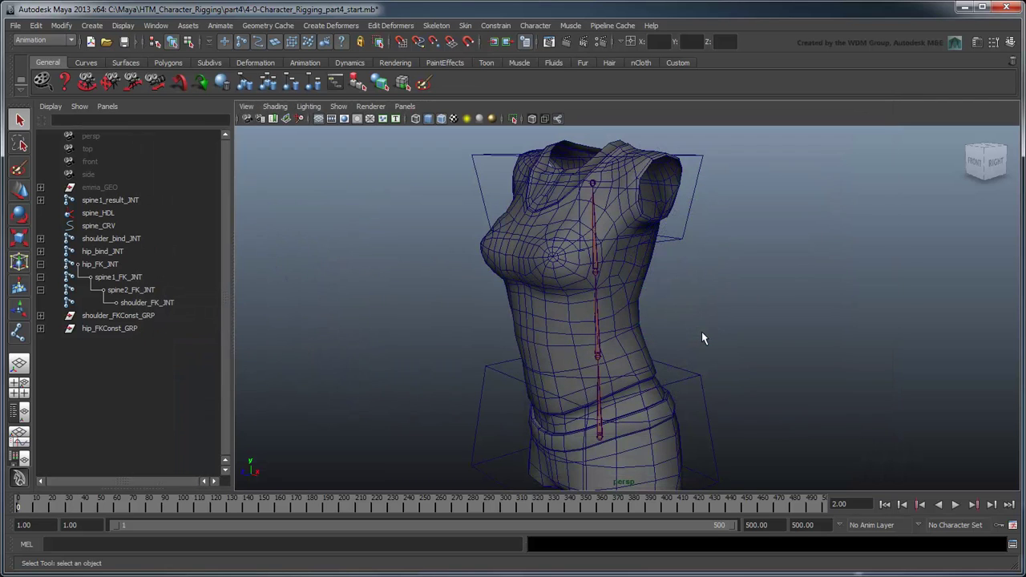
# Turn off Interactive Creation and create a NURBS circle
pyautogui.click(95, 26)
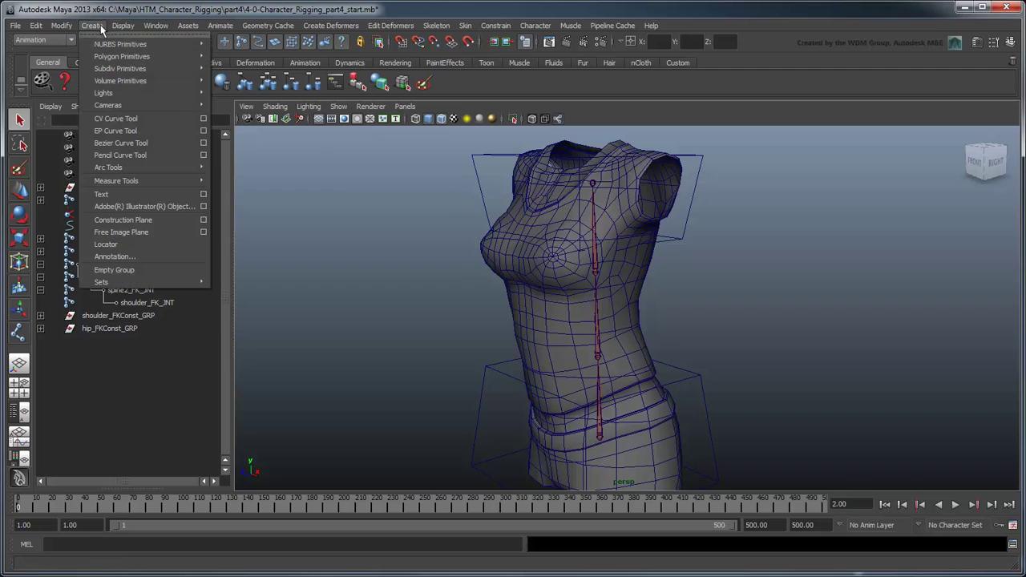
pyautogui.moveTo(157, 45)
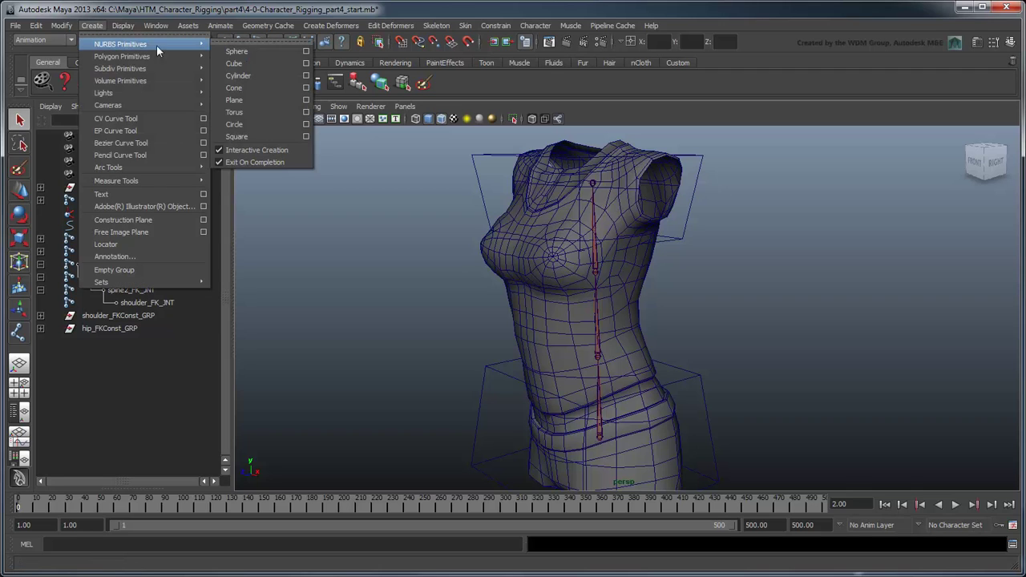
pyautogui.click(270, 150)
pyautogui.click(91, 26)
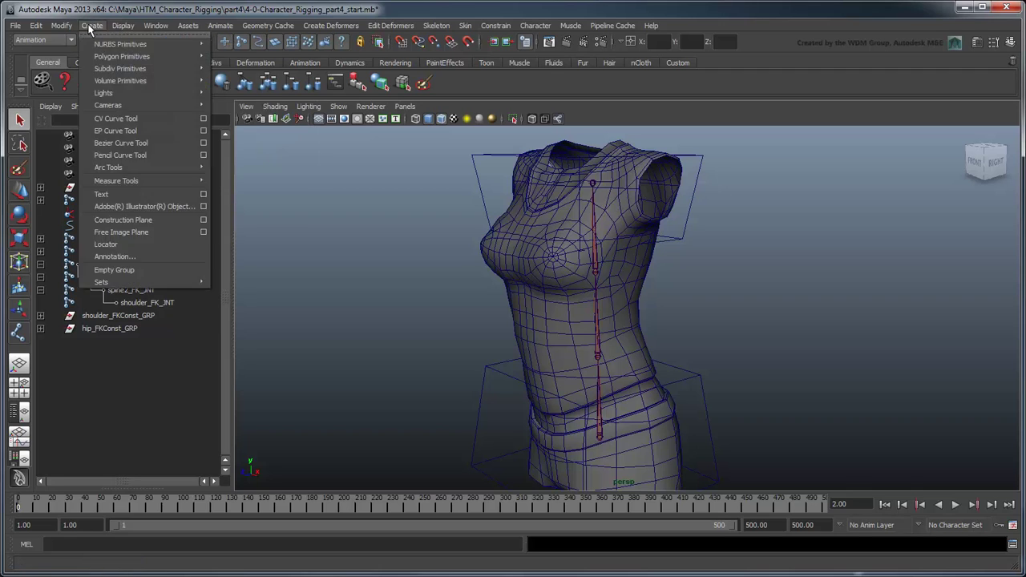
pyautogui.moveTo(118, 47)
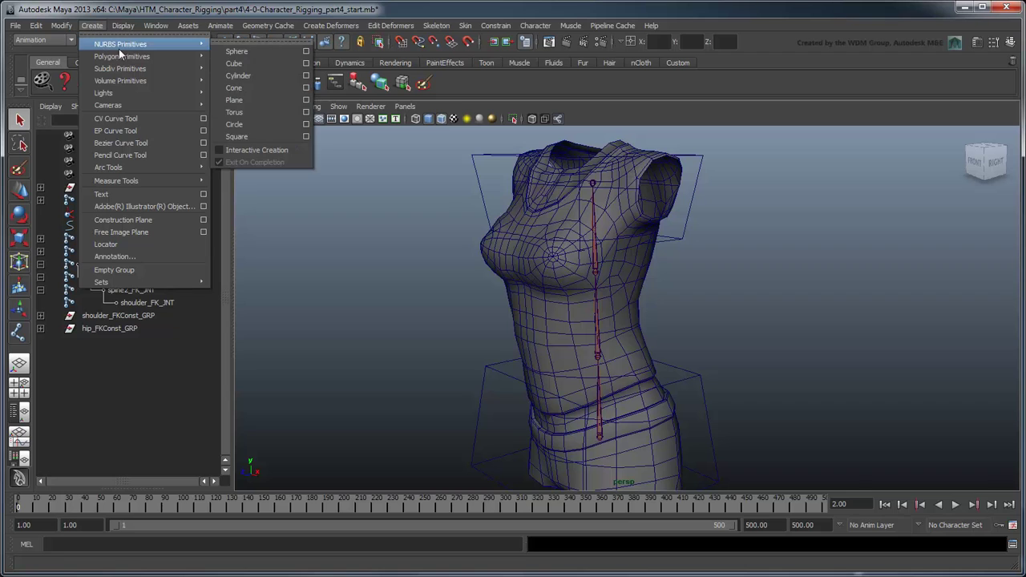
pyautogui.click(264, 124)
# Scale the circle up to about 18 times its size
pyautogui.scroll(-3, 444, 339)
pyautogui.keyDown('alt'); pyautogui.moveTo(444, 339); pyautogui.dragTo(703, 325, button='middle'); pyautogui.keyUp('alt')
pyautogui.keyDown('alt'); pyautogui.moveTo(703, 325); pyautogui.dragTo(696, 362); pyautogui.keyUp('alt')
pyautogui.press('r')
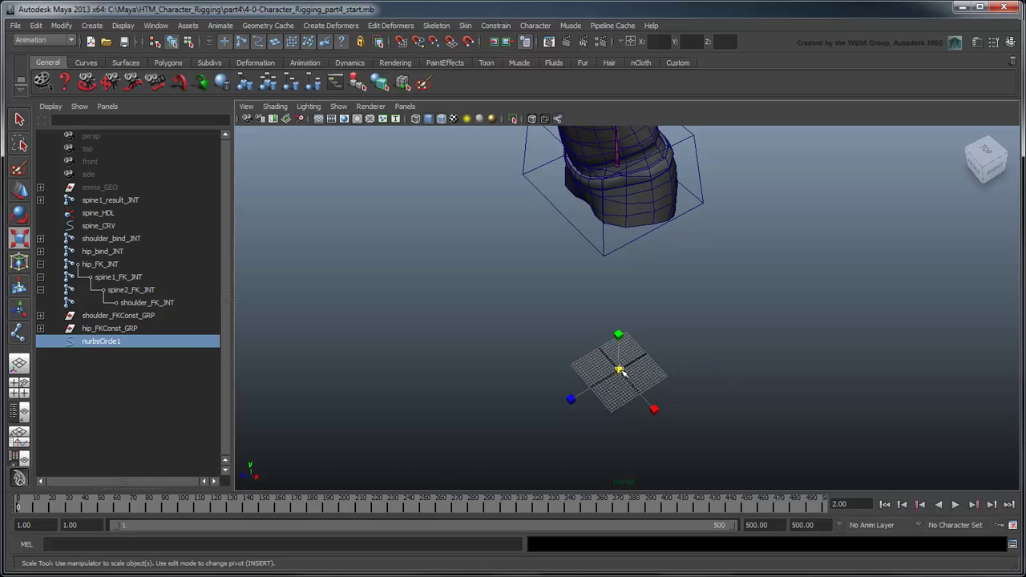
pyautogui.moveTo(619, 370); pyautogui.dragTo(698, 379)
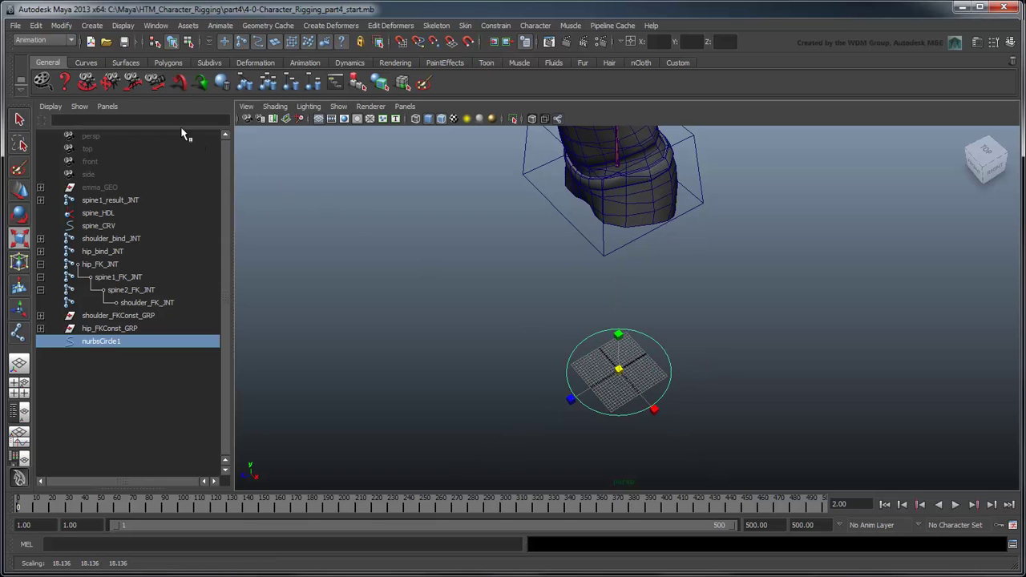
# Freeze the circle's transformations and rename it spine1_FK_CTRL
pyautogui.click(62, 25)
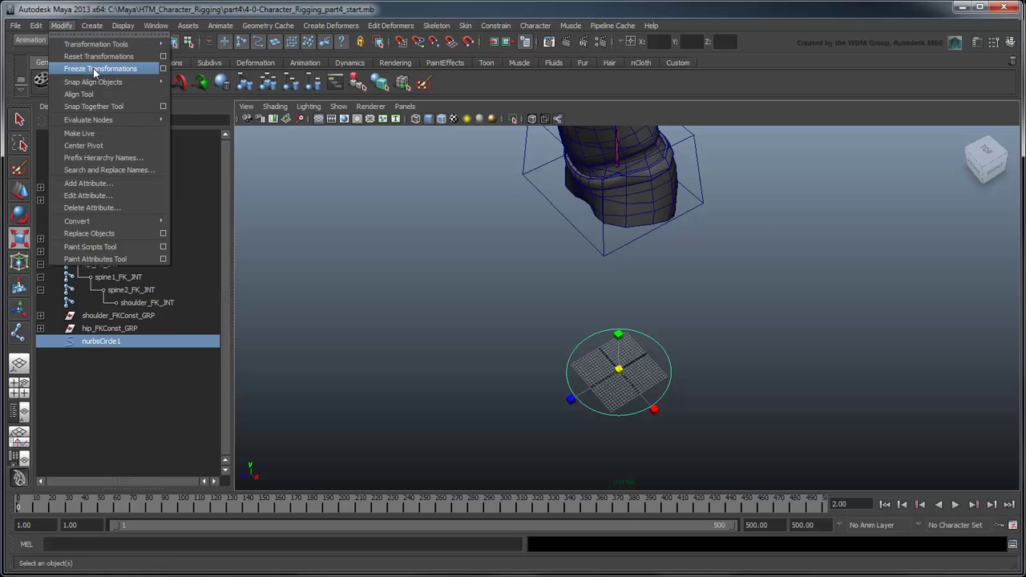
pyautogui.click(132, 70)
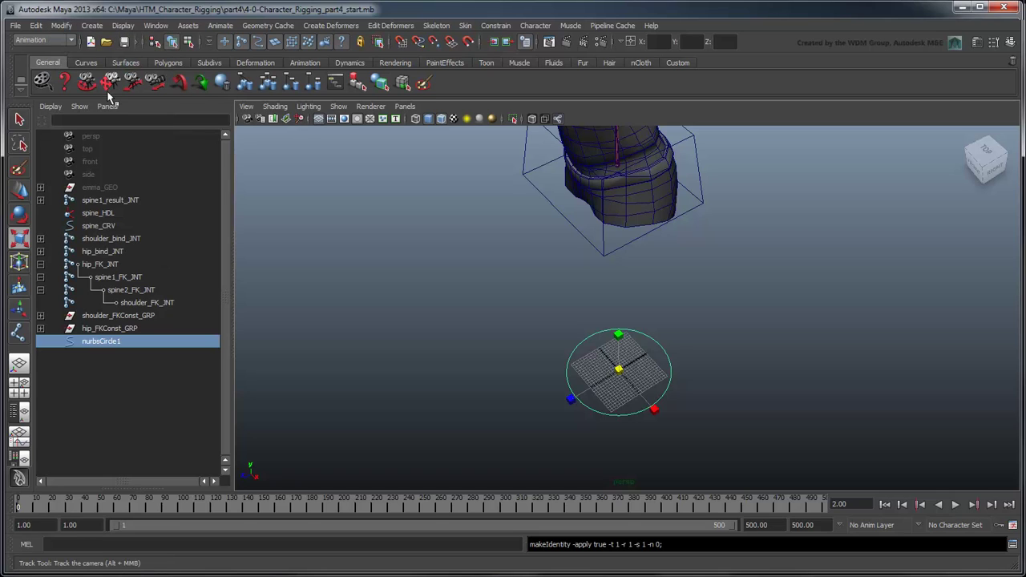
pyautogui.doubleClick(110, 342)
pyautogui.write('spine1')
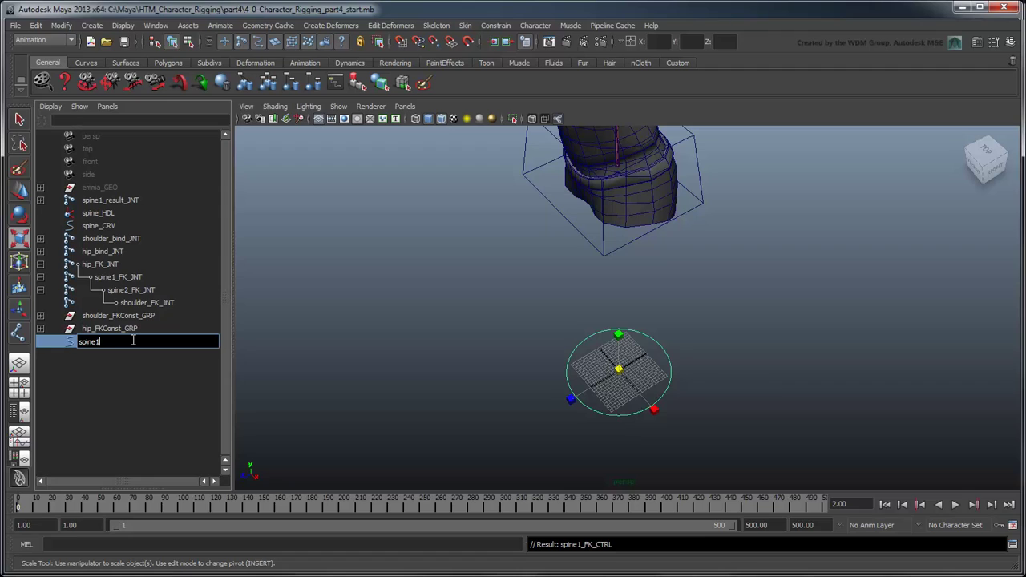
pyautogui.write('_FK_CTRL')
pyautogui.press('Return')
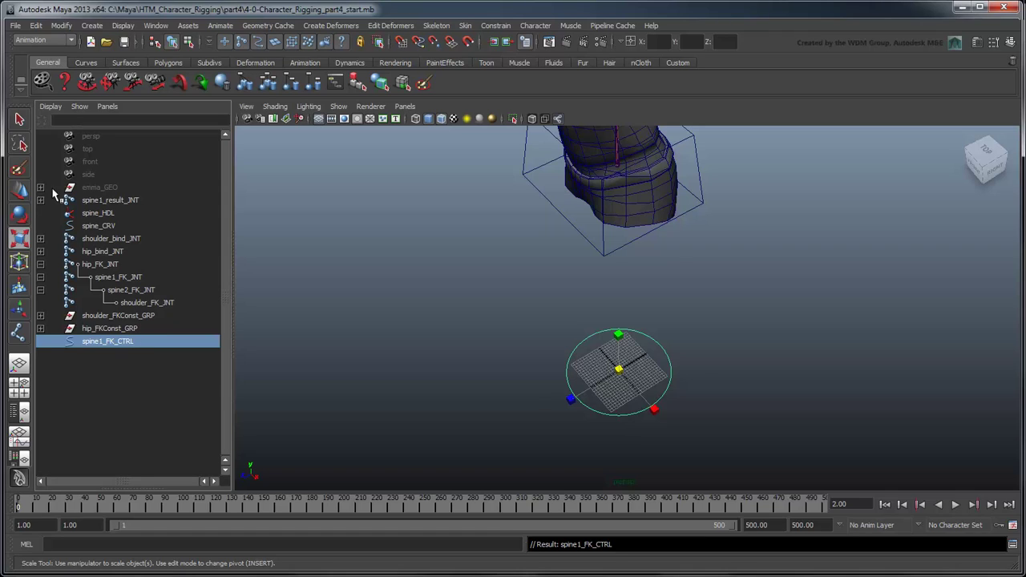
# Enable Shapes in the Outliner display and expand spine1_FK_CTRL to show spine1_FK_CTRLShape
pyautogui.click(50, 107)
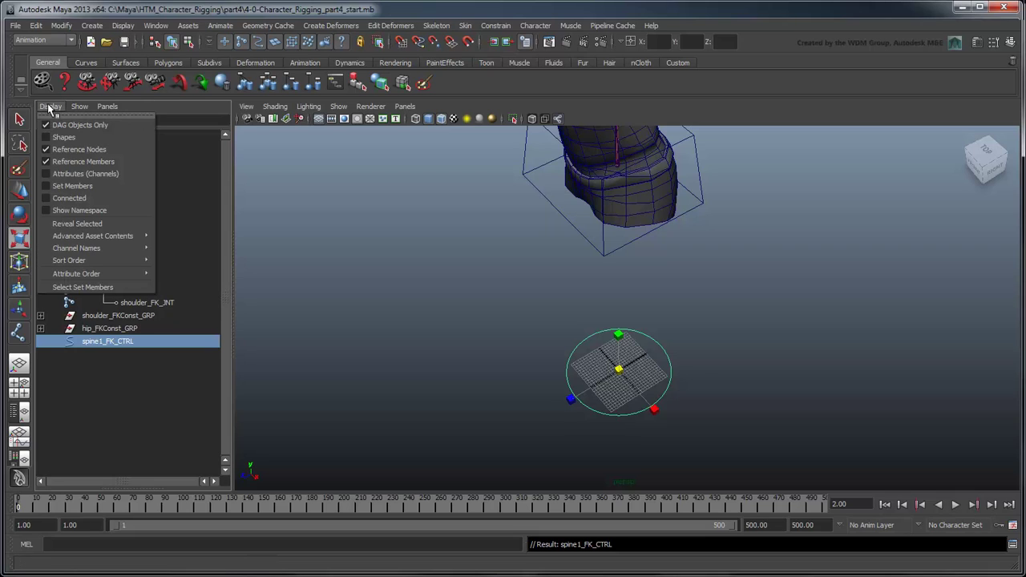
pyautogui.click(80, 138)
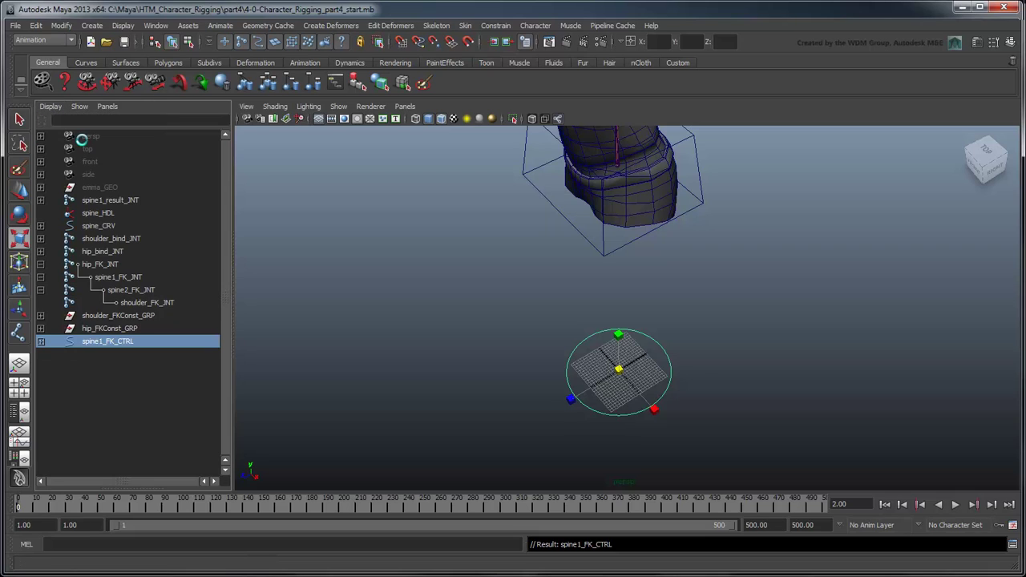
pyautogui.click(41, 341)
# Parent spine1_FK_CTRLShape under spine1_FK_JNT using the MEL command parent -r -s
pyautogui.keyDown('ctrl'); pyautogui.click(170, 355); pyautogui.keyUp('ctrl')
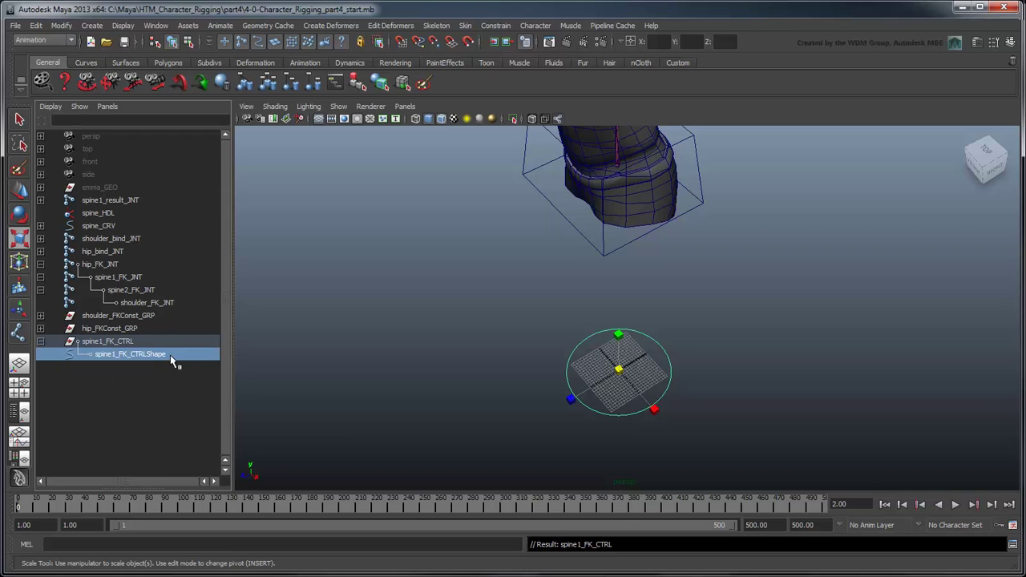
pyautogui.keyDown('ctrl'); pyautogui.click(139, 278); pyautogui.keyUp('ctrl')
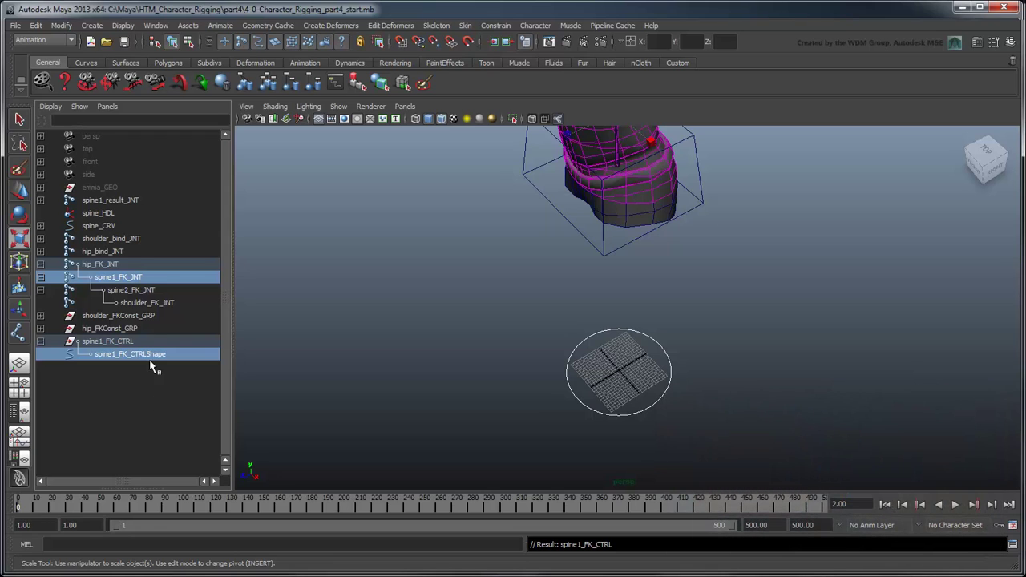
pyautogui.click(140, 544)
pyautogui.write('parent -r -s')
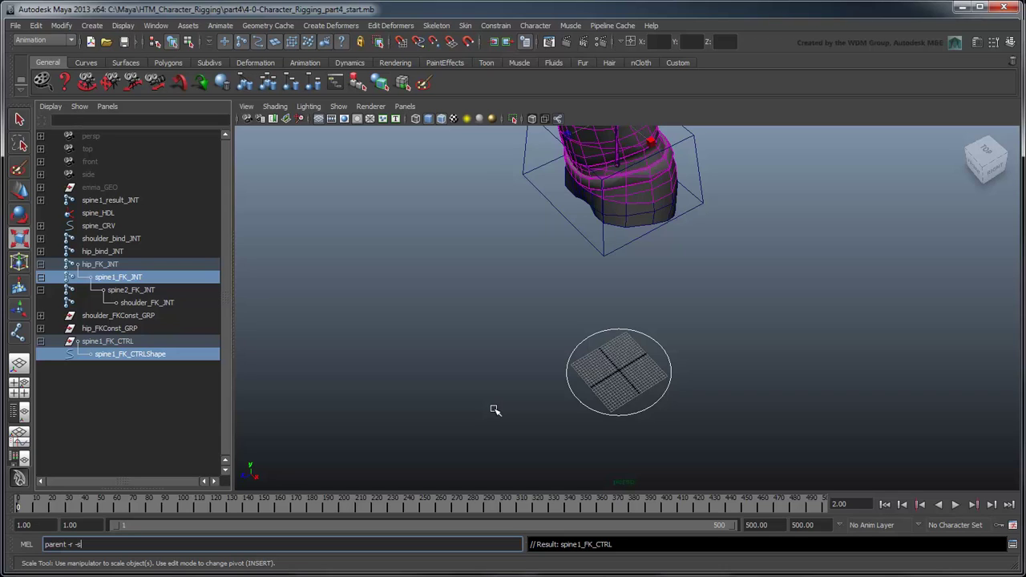
pyautogui.press('Return')
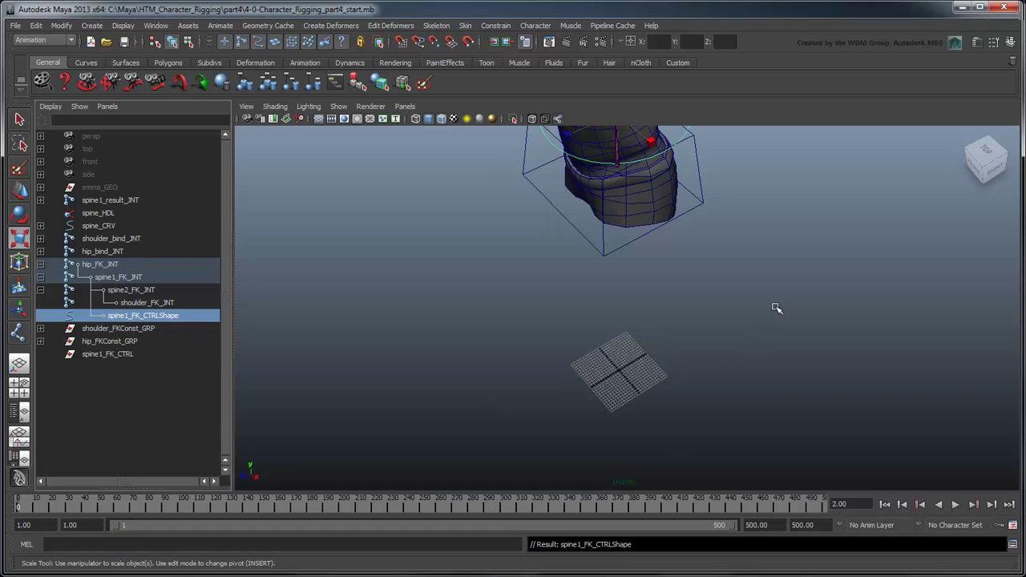
pyautogui.keyDown('alt'); pyautogui.moveTo(716, 275); pyautogui.dragTo(666, 366); pyautogui.keyUp('alt')
# Switch the ring to control-vertex mode and hide joints in the viewport
pyautogui.keyDown('alt'); pyautogui.moveTo(666, 366); pyautogui.dragTo(686, 378, button='middle'); pyautogui.keyUp('alt')
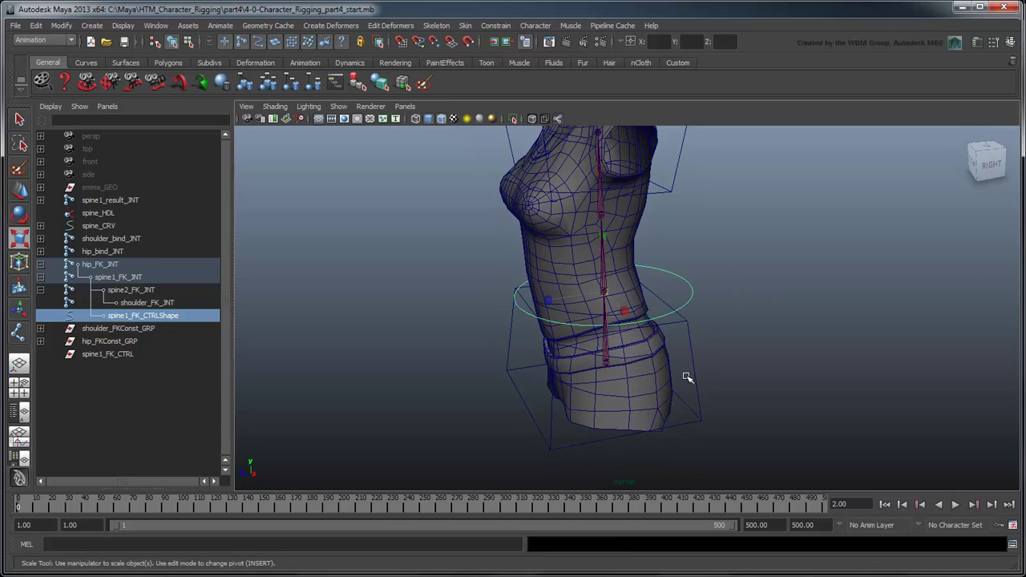
pyautogui.rightClick(688, 299)
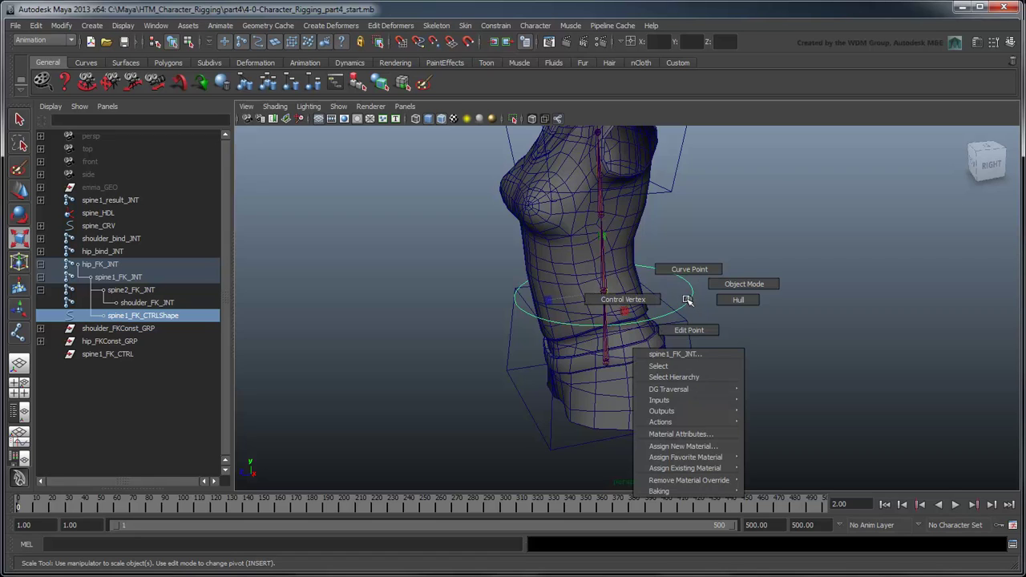
pyautogui.click(623, 299)
pyautogui.click(338, 107)
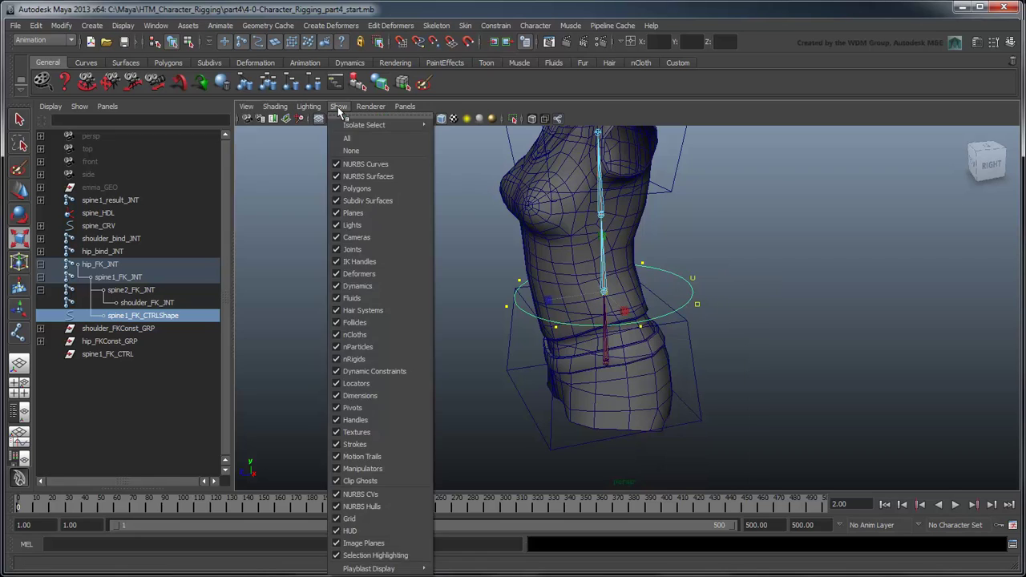
pyautogui.click(357, 249)
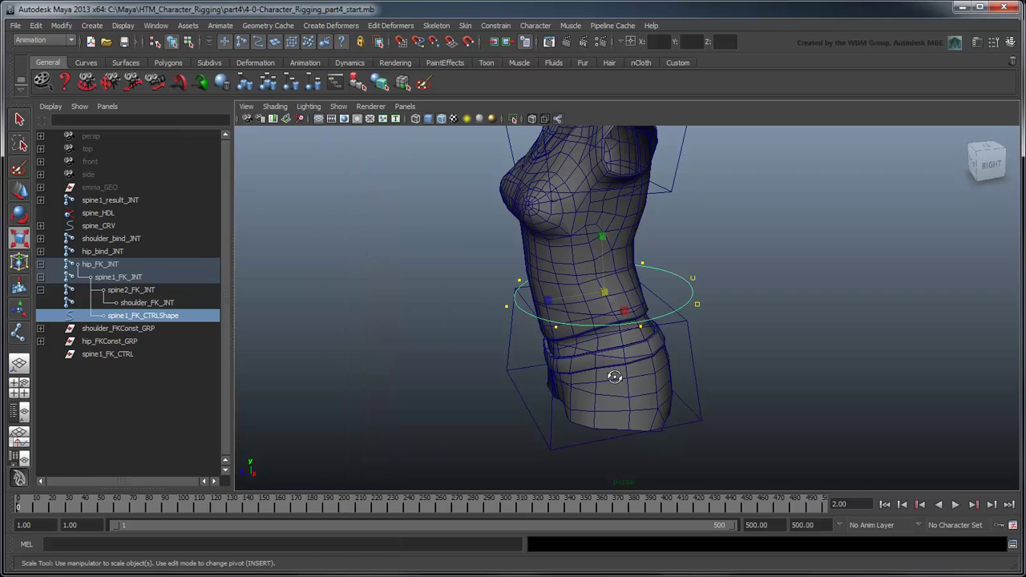
pyautogui.keyDown('alt'); pyautogui.moveTo(610, 375); pyautogui.dragTo(525, 318); pyautogui.keyUp('alt')
# Select all ring CVs, shift them and scale to about 0.787 in X and Z around the waist
pyautogui.press('r')
pyautogui.moveTo(450, 263); pyautogui.dragTo(662, 373)
pyautogui.press('w')
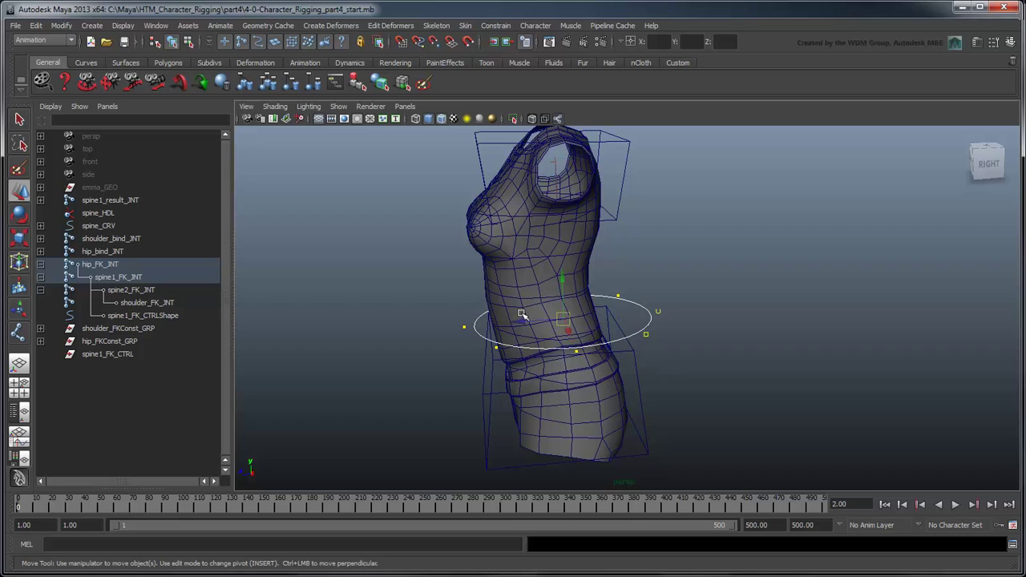
pyautogui.moveTo(519, 317)
pyautogui.mouseDown(button='middle')
pyautogui.moveTo(508, 325)
pyautogui.moveTo(538, 324)
pyautogui.moveTo(517, 321)
pyautogui.mouseUp(button='middle')
pyautogui.press('r')
pyautogui.click(679, 339)
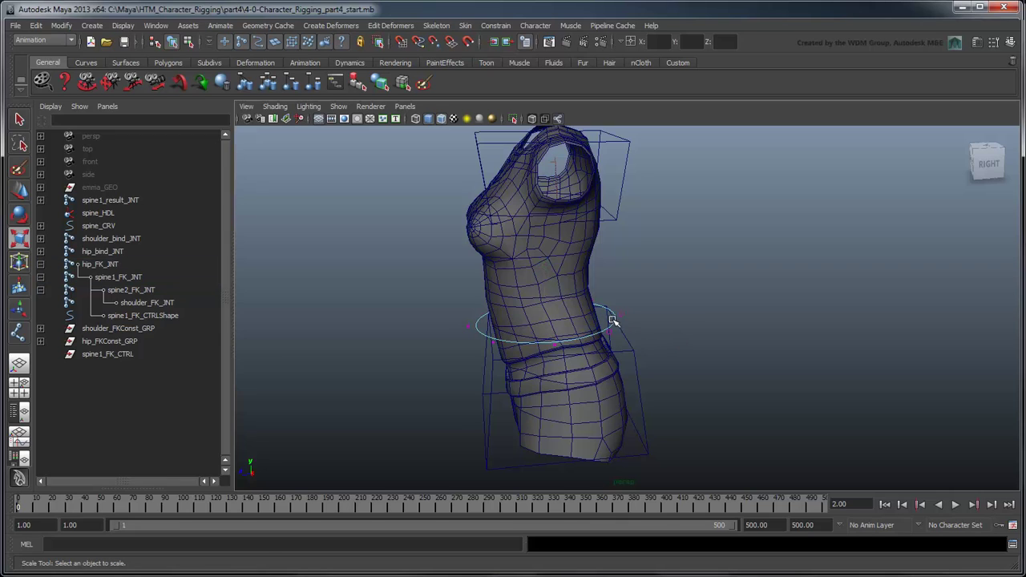
pyautogui.moveTo(679, 339); pyautogui.dragTo(699, 341, button='right')
# Create a new NURBS circle, scale it up about 16 times, freeze it, and rename it spine2_FK_CTRL
pyautogui.click(91, 25)
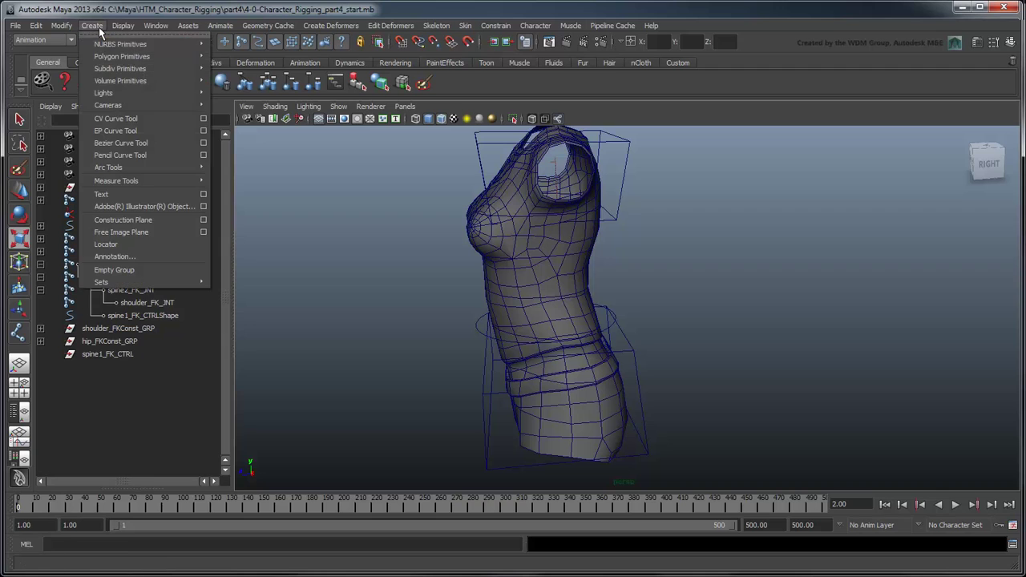
pyautogui.moveTo(120, 44)
pyautogui.click(234, 124)
pyautogui.scroll(-3, 293, 360)
pyautogui.keyDown('alt'); pyautogui.moveTo(533, 310); pyautogui.dragTo(529, 230, button='middle'); pyautogui.keyUp('alt')
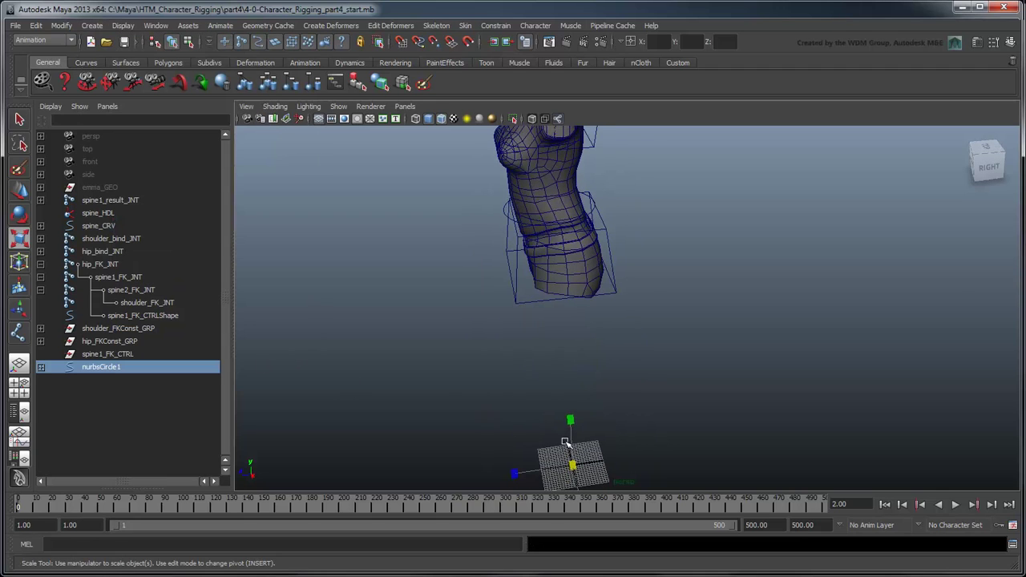
pyautogui.moveTo(572, 465); pyautogui.dragTo(641, 480)
pyautogui.click(61, 25)
pyautogui.click(88, 68)
pyautogui.doubleClick(108, 366)
pyautogui.write('spine2_FK')
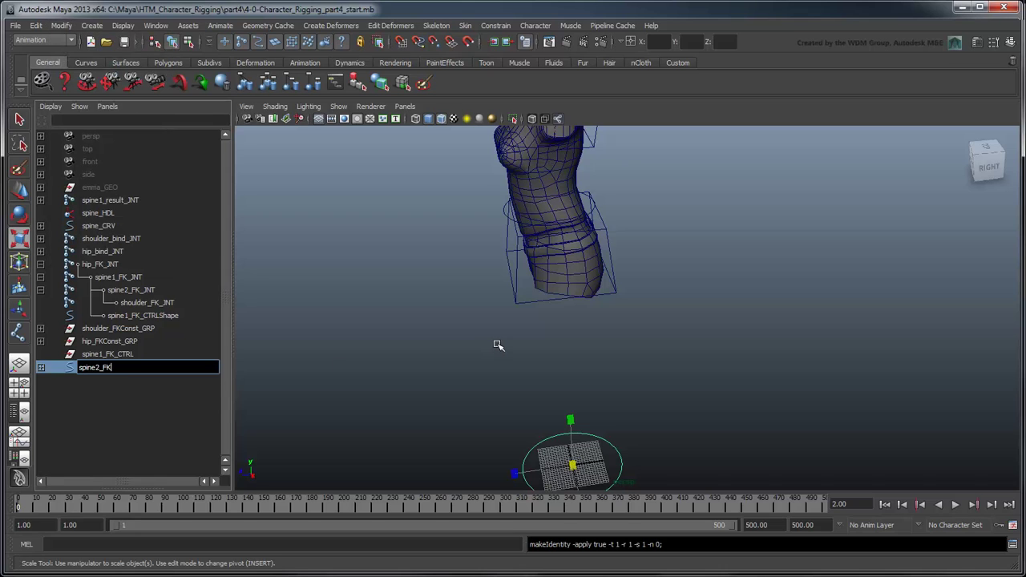
pyautogui.write('_CTRL')
pyautogui.press('Return')
# Parent spine2_FK_CTRLShape under spine2_FK_JNT with parent -r -s, then inspect the new chest ring
pyautogui.click(40, 367)
pyautogui.click(105, 380)
pyautogui.keyDown('ctrl'); pyautogui.click(130, 290); pyautogui.keyUp('ctrl')
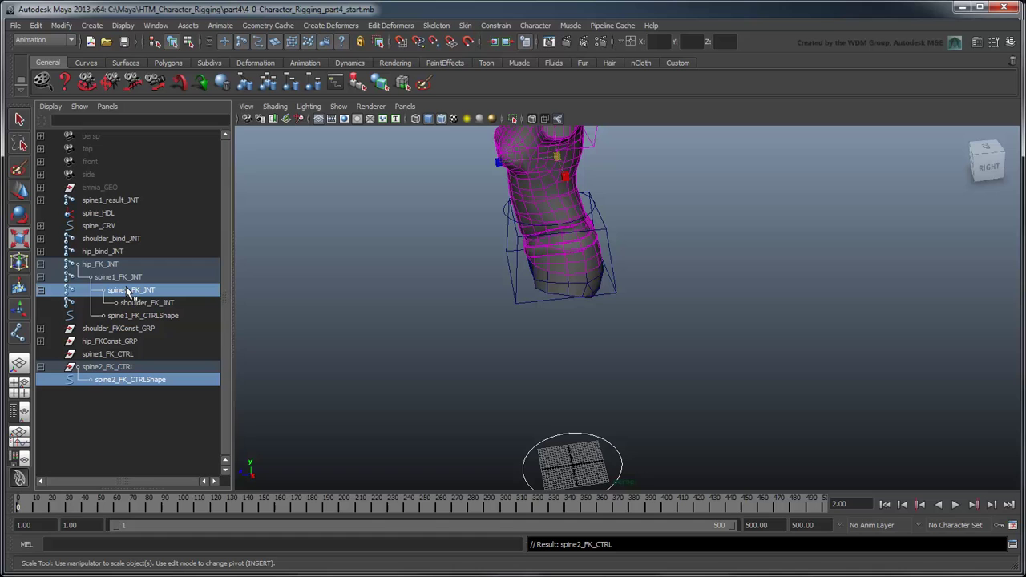
pyautogui.click(219, 544)
pyautogui.write('parent -r -s')
pyautogui.press('Return')
pyautogui.keyDown('alt'); pyautogui.moveTo(606, 189); pyautogui.dragTo(614, 311); pyautogui.keyUp('alt')
pyautogui.moveTo(611, 275); pyautogui.dragTo(569, 274, button='right')
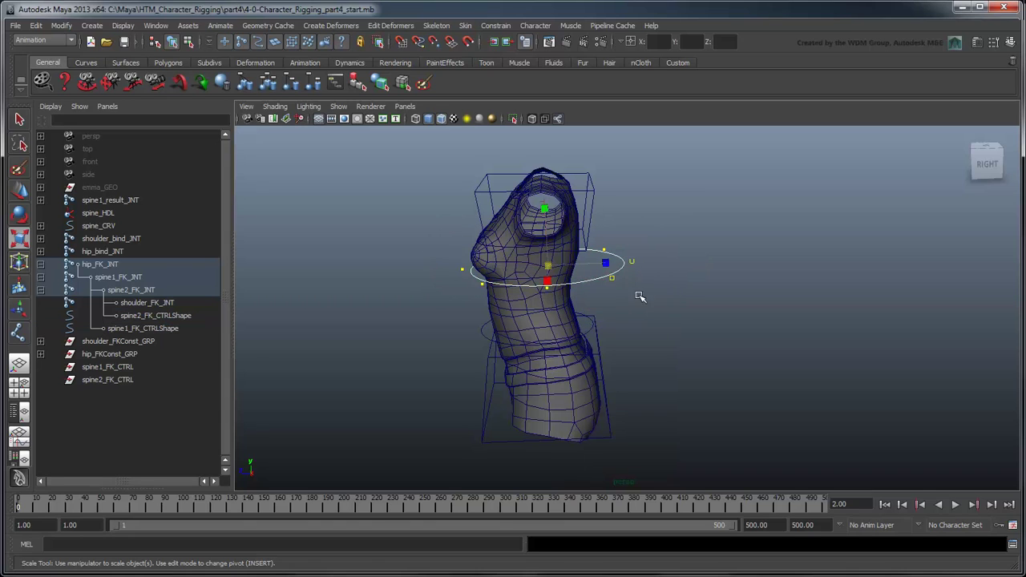
# In wireframe view, shift the second ring's vertices slightly left to fit the chest
pyautogui.press('w')
pyautogui.press('4')
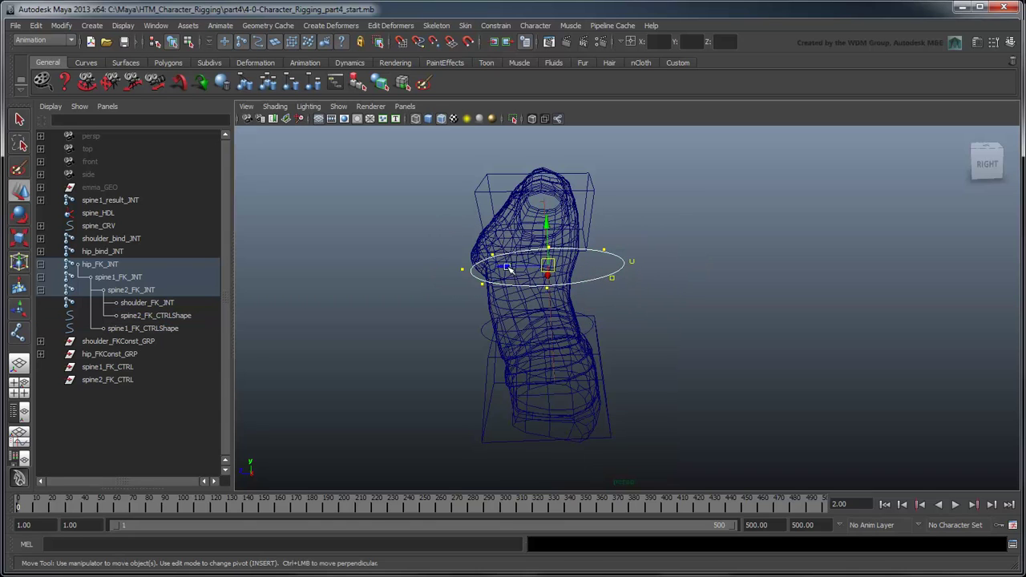
pyautogui.moveTo(507, 269)
pyautogui.mouseDown()
pyautogui.moveTo(486, 269)
pyautogui.moveTo(517, 273)
pyautogui.moveTo(503, 270)
pyautogui.mouseUp()
pyautogui.press('r')
# Switch to shaded display with wireframe on top and reselect the chest control ring
pyautogui.press('5')
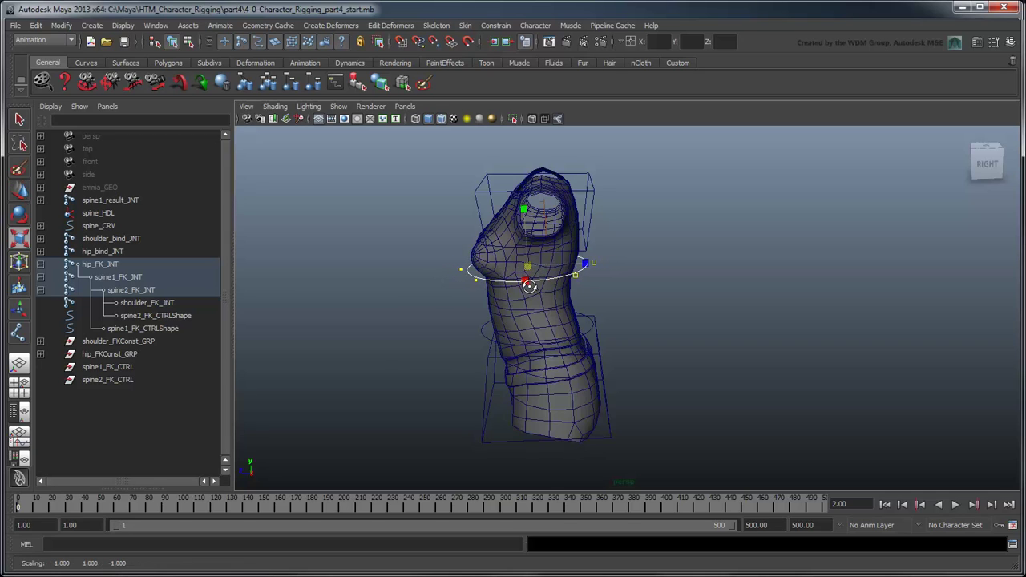
pyautogui.click(708, 314)
pyautogui.keyDown('alt'); pyautogui.moveTo(710, 316); pyautogui.dragTo(632, 298, button='middle'); pyautogui.keyUp('alt')
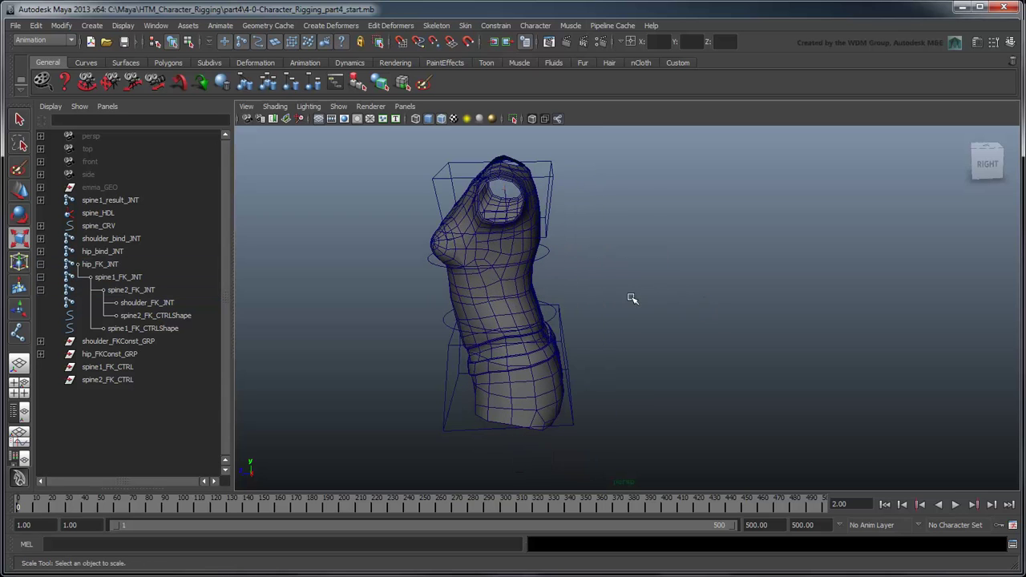
pyautogui.click(548, 258)
pyautogui.press('q')
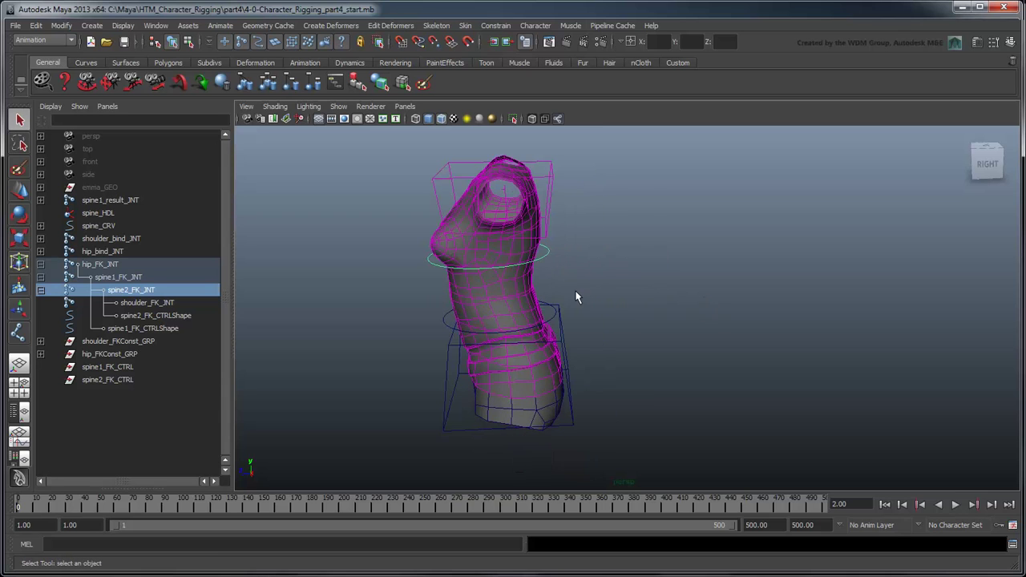
pyautogui.keyDown('alt'); pyautogui.moveTo(576, 294); pyautogui.dragTo(529, 304); pyautogui.keyUp('alt')
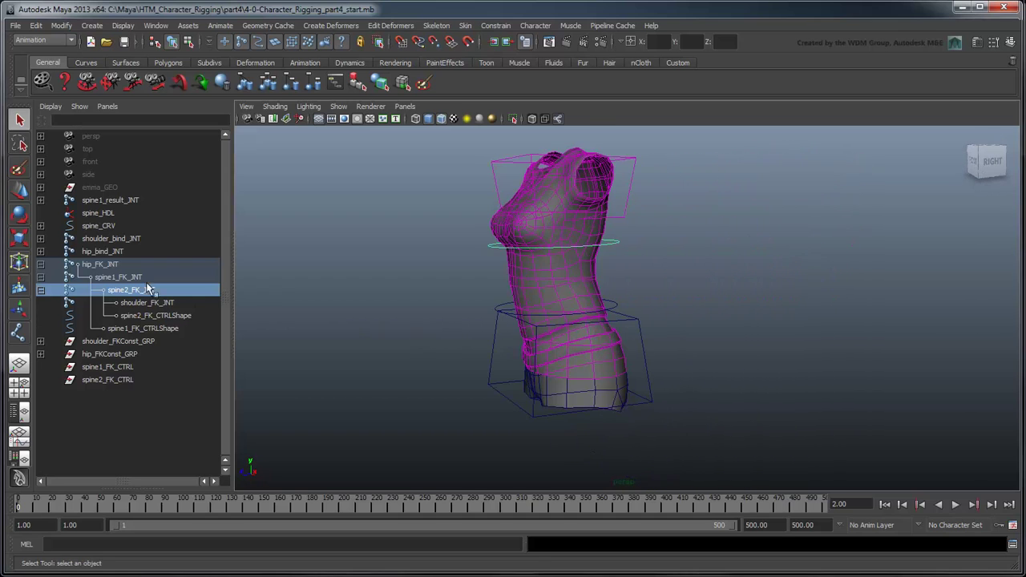
# Rename spine1_FK_JNT and spine2_FK_JNT to spine1_FK_CTRL and spine2_FK_CTRL
pyautogui.doubleClick(114, 278)
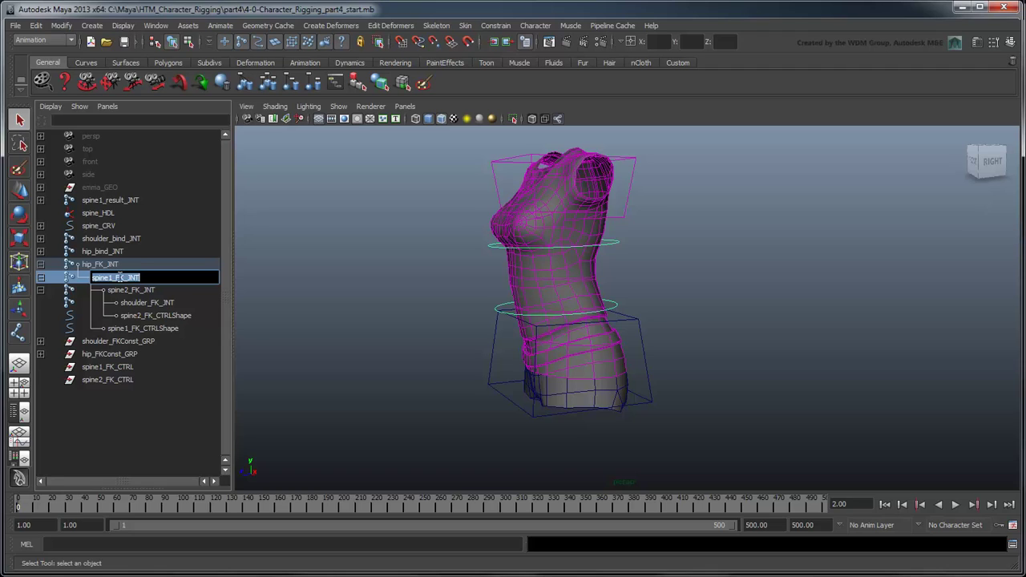
pyautogui.moveTo(141, 278); pyautogui.dragTo(129, 278)
pyautogui.write('CTRL')
pyautogui.press('Return')
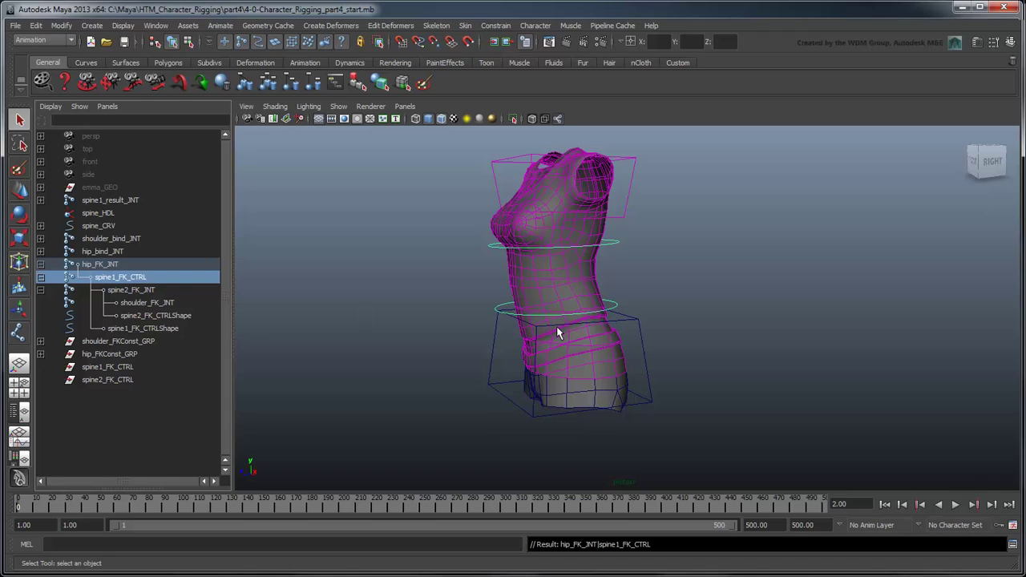
pyautogui.doubleClick(146, 289)
pyautogui.click(150, 290)
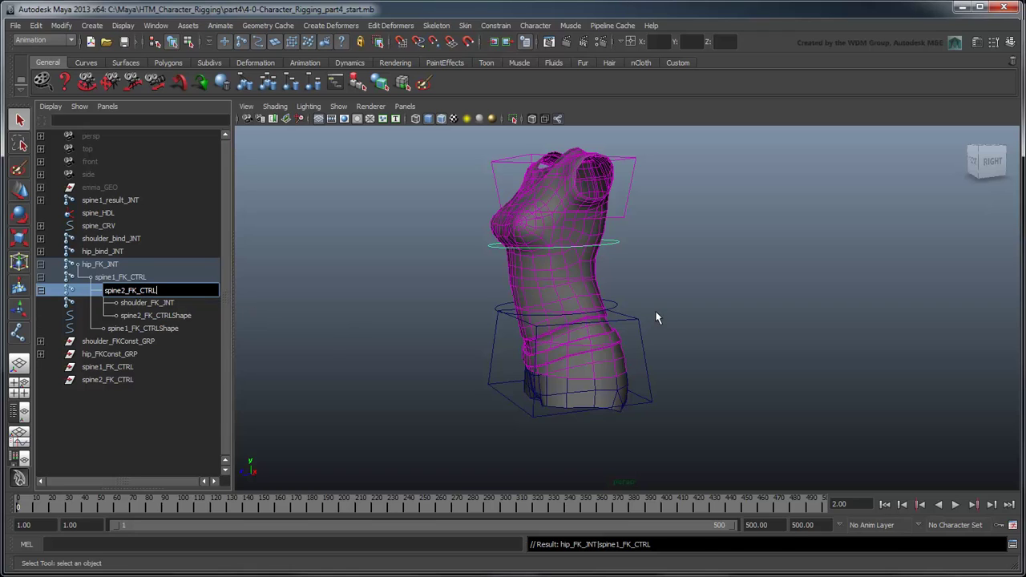
pyautogui.press('Return')
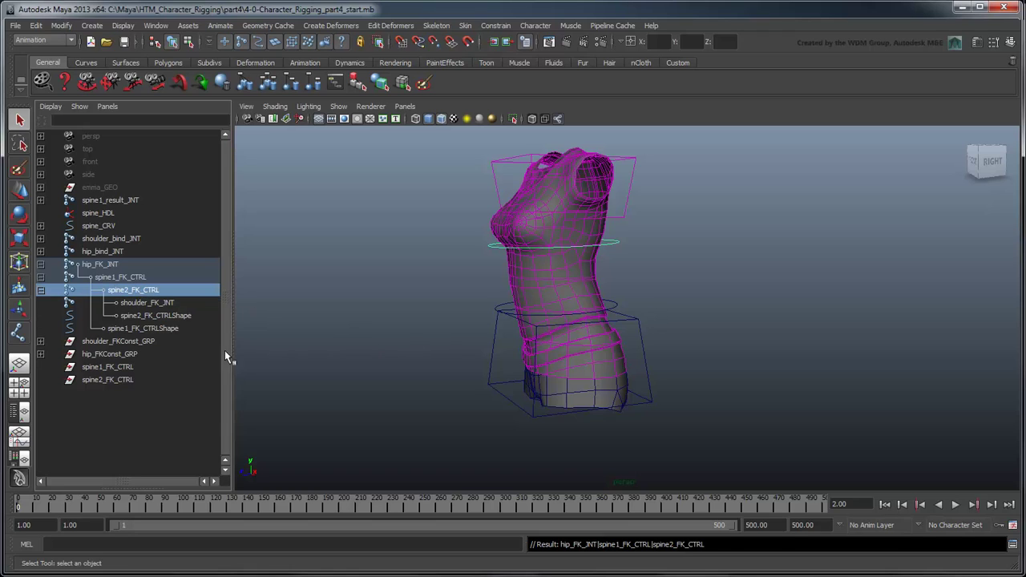
# Delete the two old leftover spine1 and spine2 control nodes
pyautogui.click(120, 366)
pyautogui.keyDown('shift'); pyautogui.click(122, 379); pyautogui.keyUp('shift')
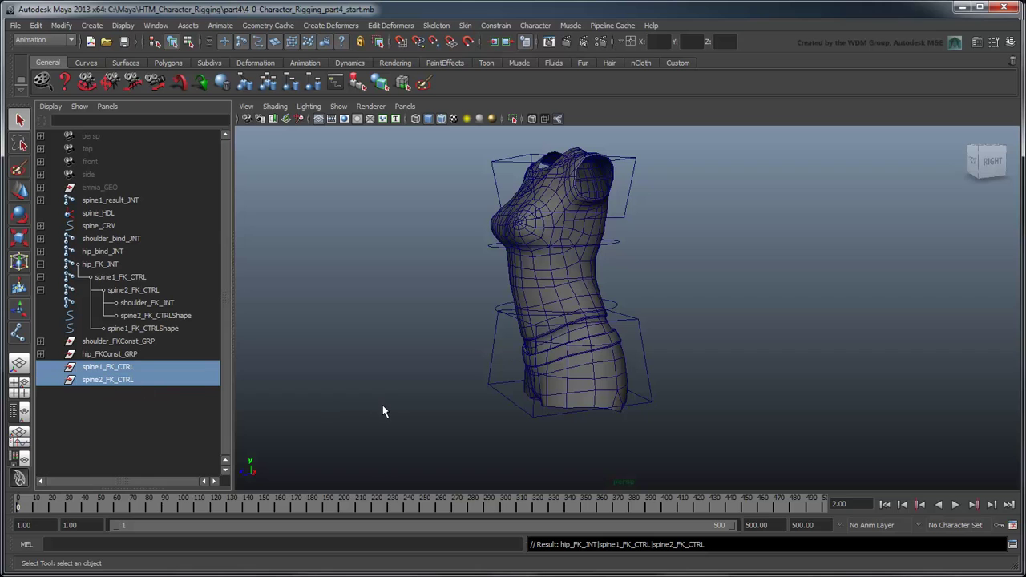
pyautogui.click(382, 411)
# Create a new display layer from the selected shoulder and hip control boxes
pyautogui.keyDown('alt'); pyautogui.moveTo(641, 279); pyautogui.dragTo(649, 307, button='middle'); pyautogui.keyUp('alt')
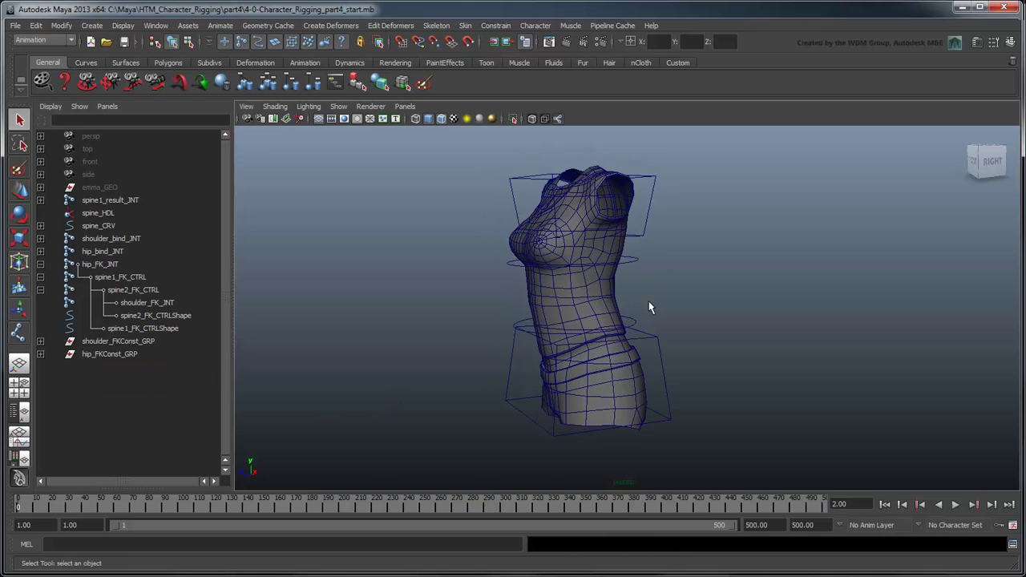
pyautogui.keyDown('alt'); pyautogui.moveTo(648, 307); pyautogui.dragTo(675, 231); pyautogui.keyUp('alt')
pyautogui.click(673, 231)
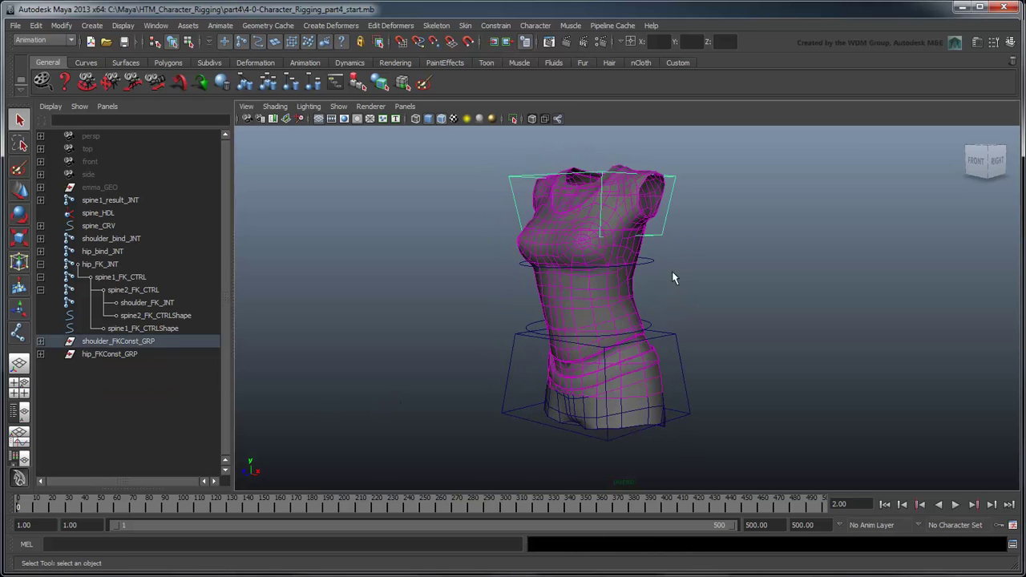
pyautogui.keyDown('shift'); pyautogui.click(670, 338); pyautogui.keyUp('shift')
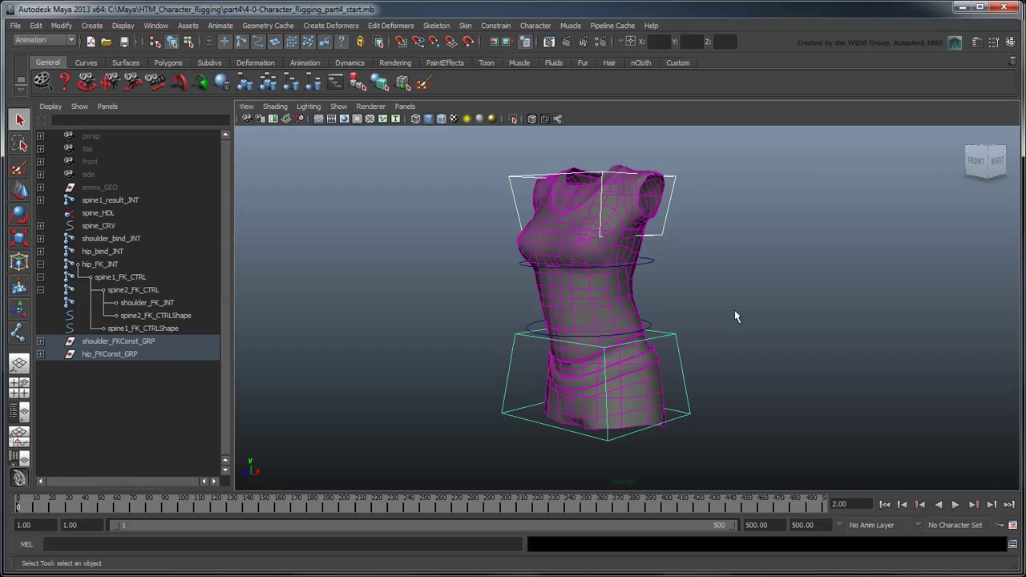
pyautogui.click(1009, 42)
pyautogui.click(893, 403)
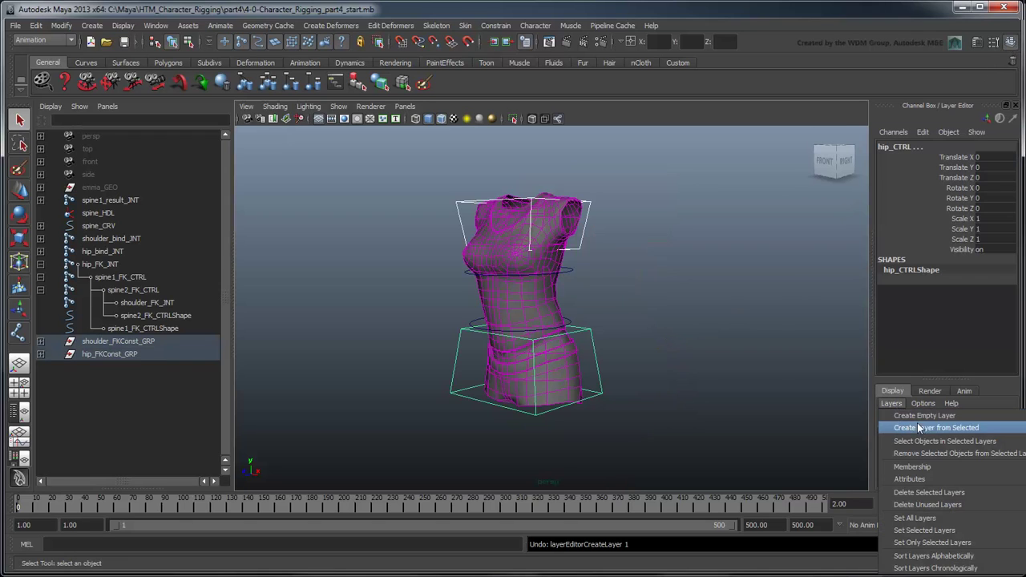
pyautogui.click(968, 431)
# Name the new layer torso_IK_LYR, colour it yellow, and save
pyautogui.doubleClick(936, 434)
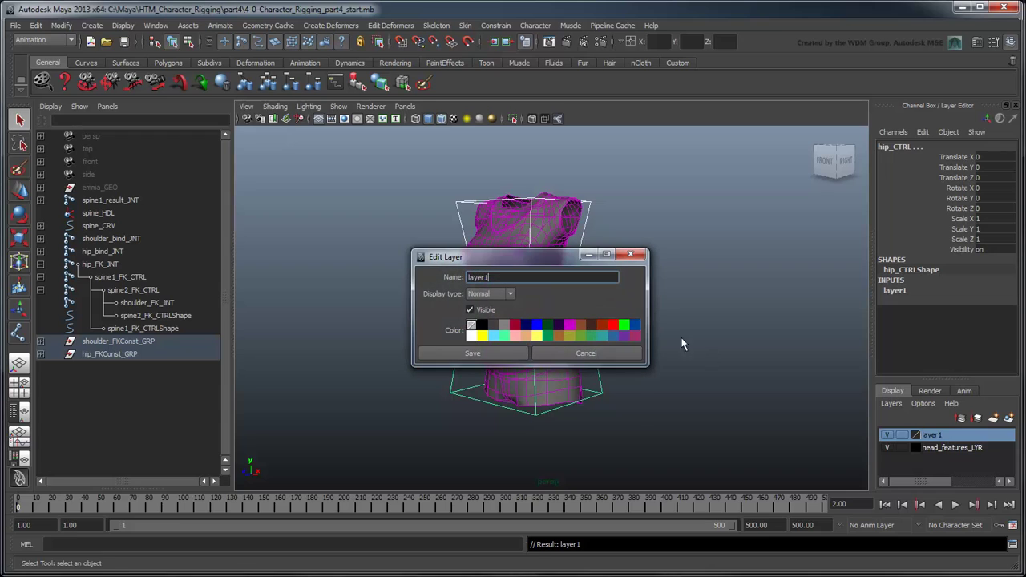
pyautogui.write('torso_IK_LYR')
pyautogui.click(482, 354)
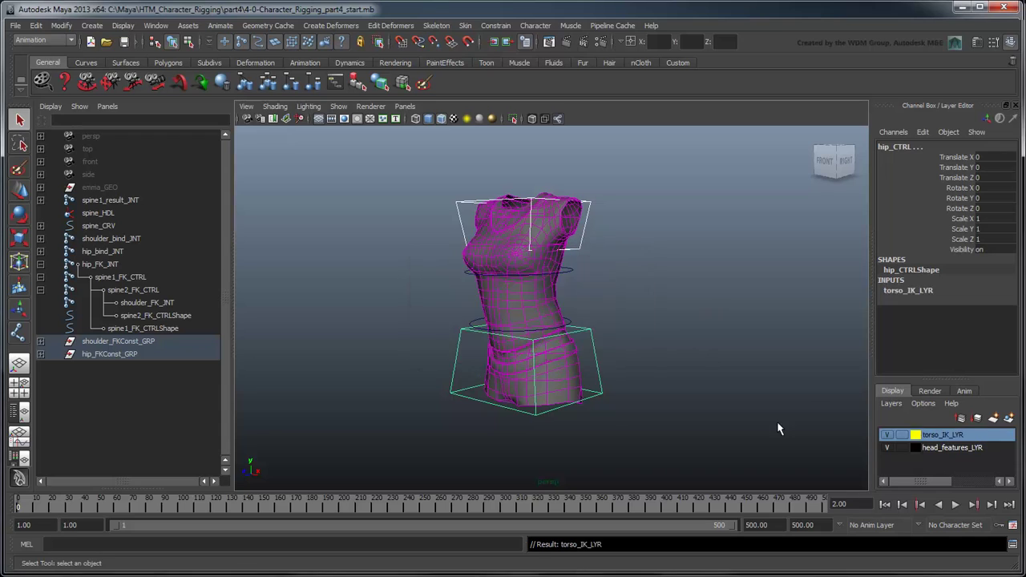
# Make a layer from the spine1/spine2_FK_CTRL rings, named torso_FK_LYR and coloured light blue
pyautogui.click(571, 270)
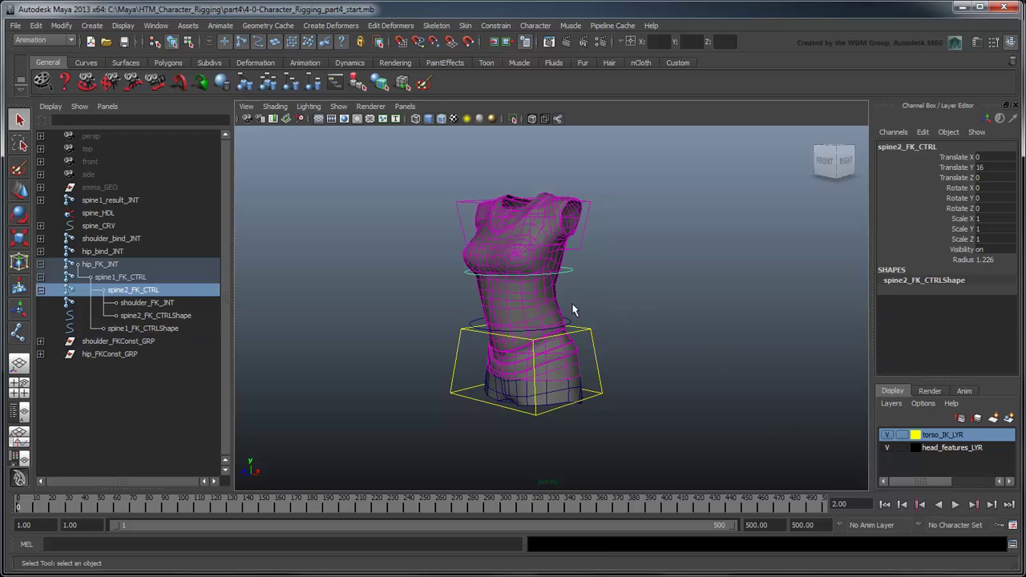
pyautogui.click(889, 404)
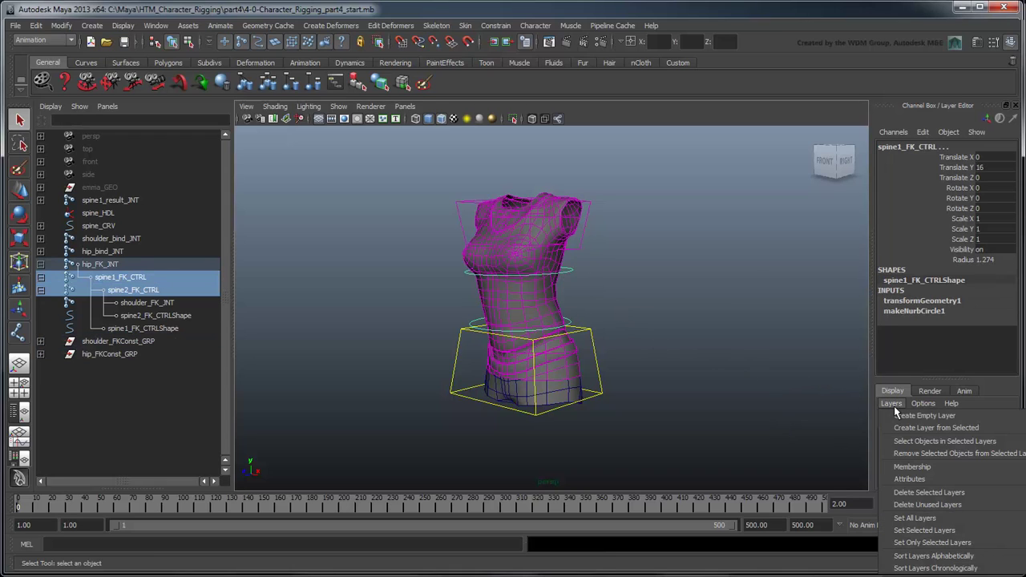
pyautogui.click(985, 429)
pyautogui.doubleClick(986, 434)
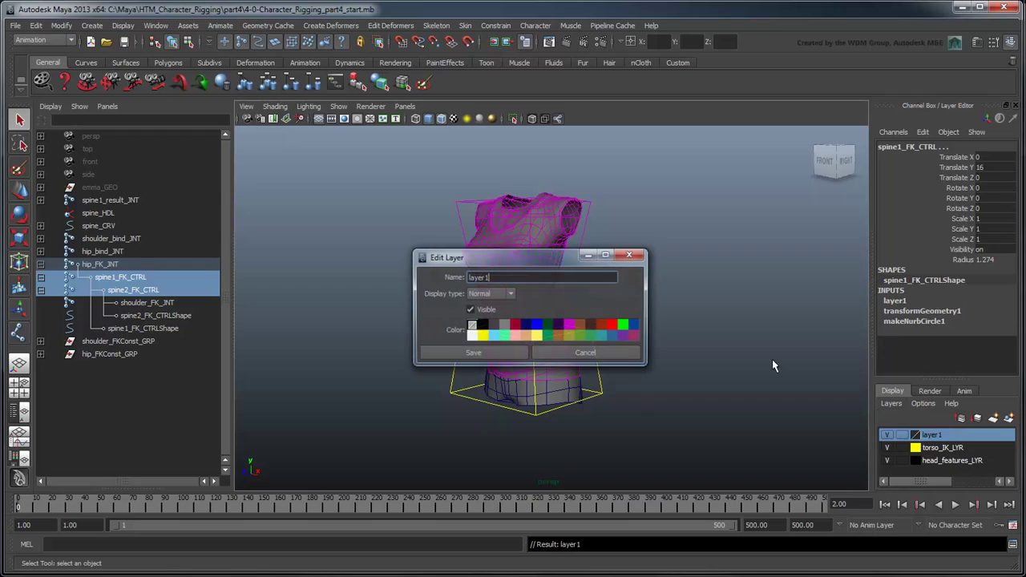
pyautogui.doubleClick(506, 277)
pyautogui.write('torso_FK_LYR')
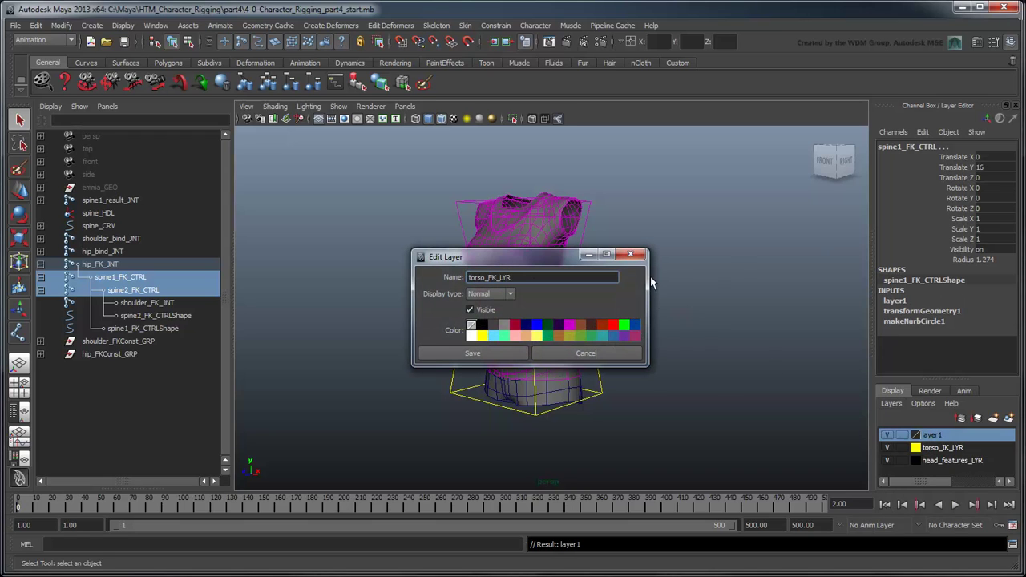
pyautogui.click(494, 336)
pyautogui.click(472, 353)
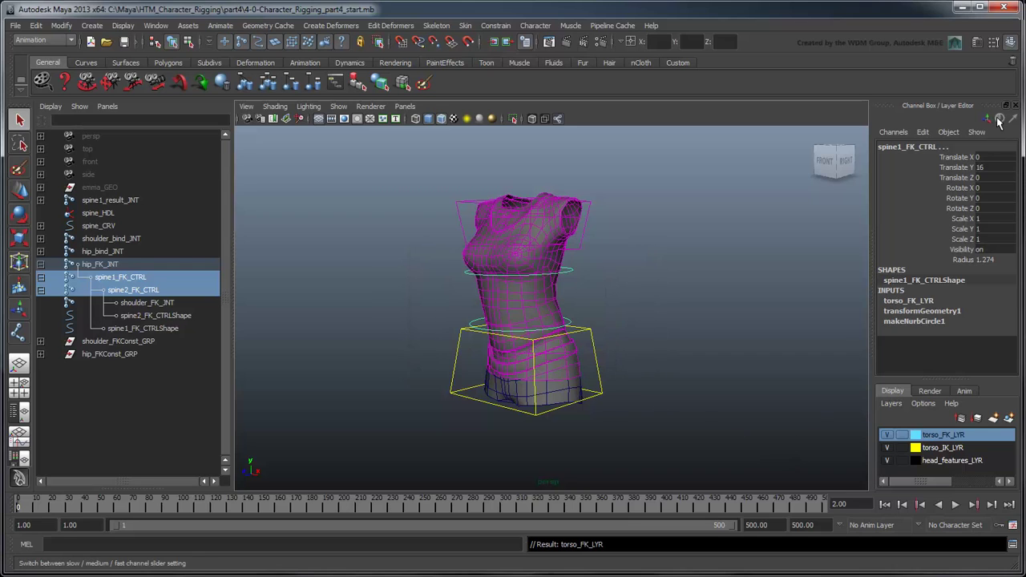
pyautogui.click(1015, 106)
pyautogui.press('e')
pyautogui.click(646, 259)
pyautogui.moveTo(646, 243); pyautogui.dragTo(653, 274)
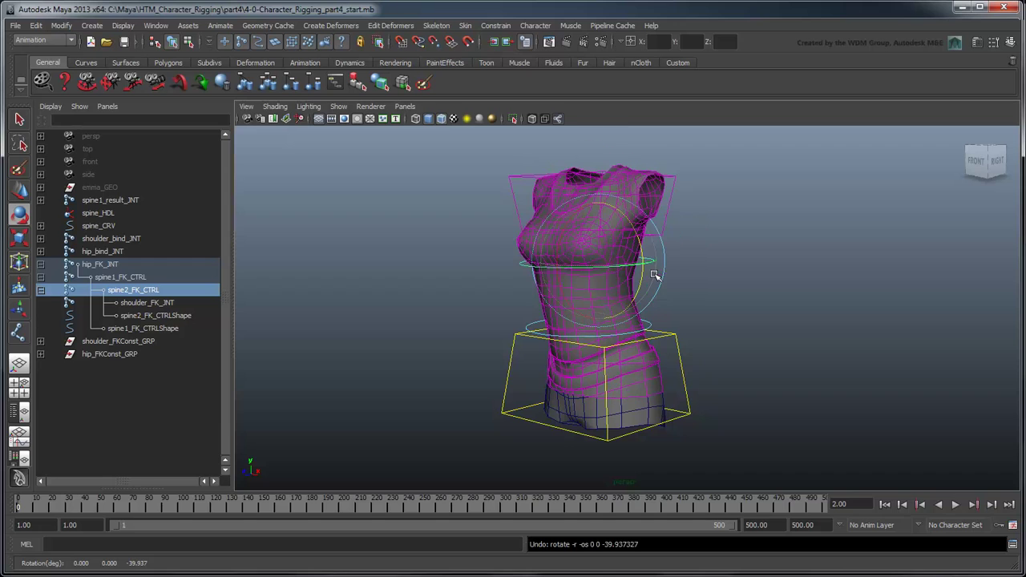
pyautogui.click(653, 328)
pyautogui.moveTo(637, 309); pyautogui.dragTo(650, 358)
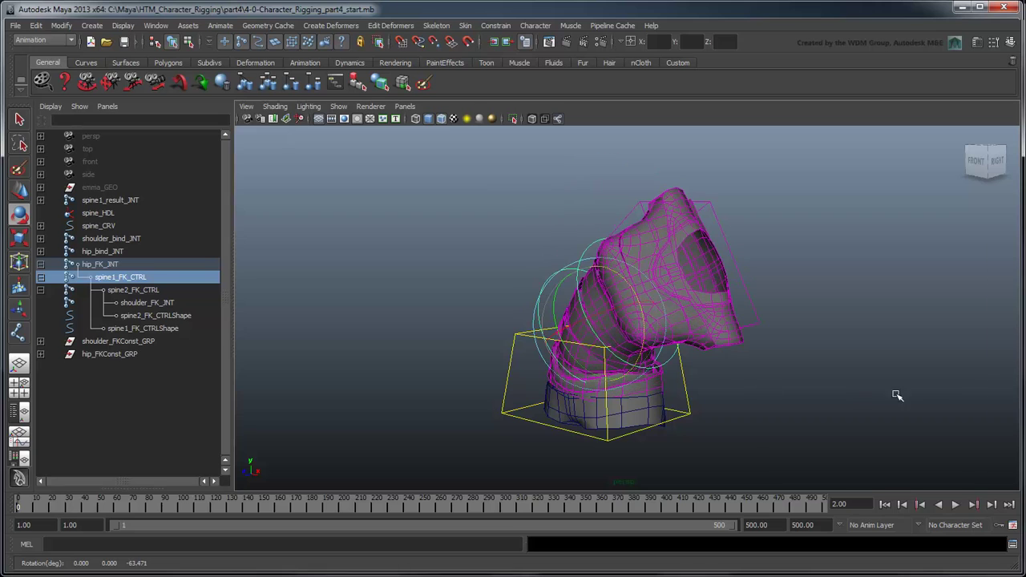
pyautogui.hotkey('ctrl', 'z')
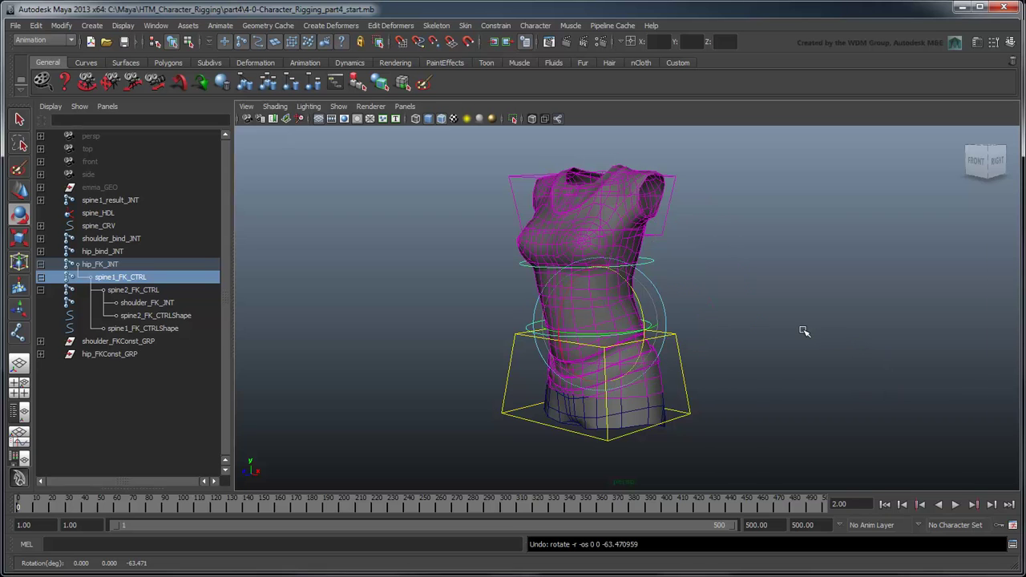
pyautogui.press('q')
pyautogui.keyDown('alt'); pyautogui.moveTo(758, 345); pyautogui.dragTo(737, 343); pyautogui.keyUp('alt')
pyautogui.click(632, 226)
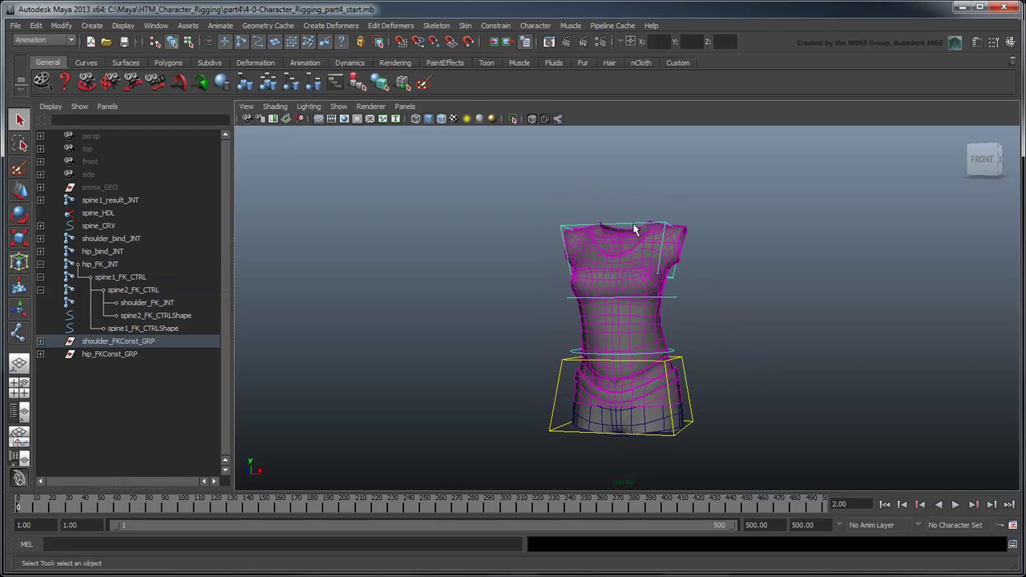
pyautogui.press('w')
pyautogui.moveTo(625, 245); pyautogui.dragTo(607, 170)
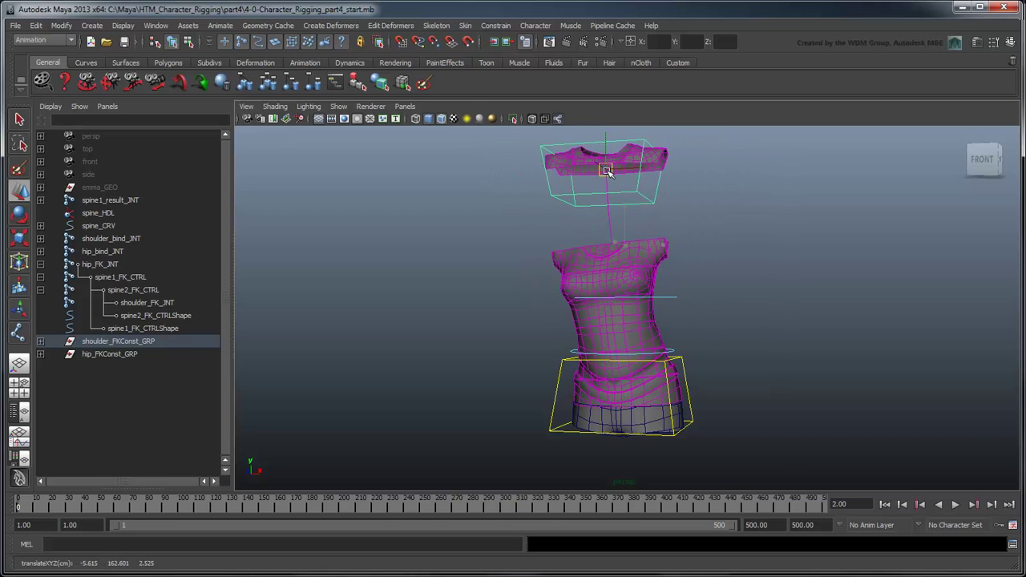
pyautogui.click(799, 323)
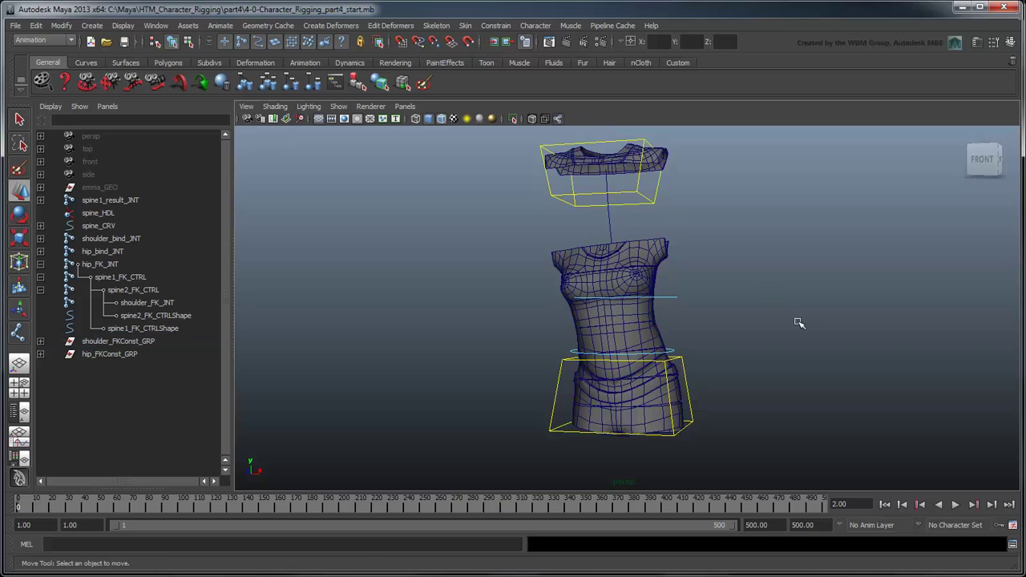
pyautogui.hotkey('ctrl', 'z')
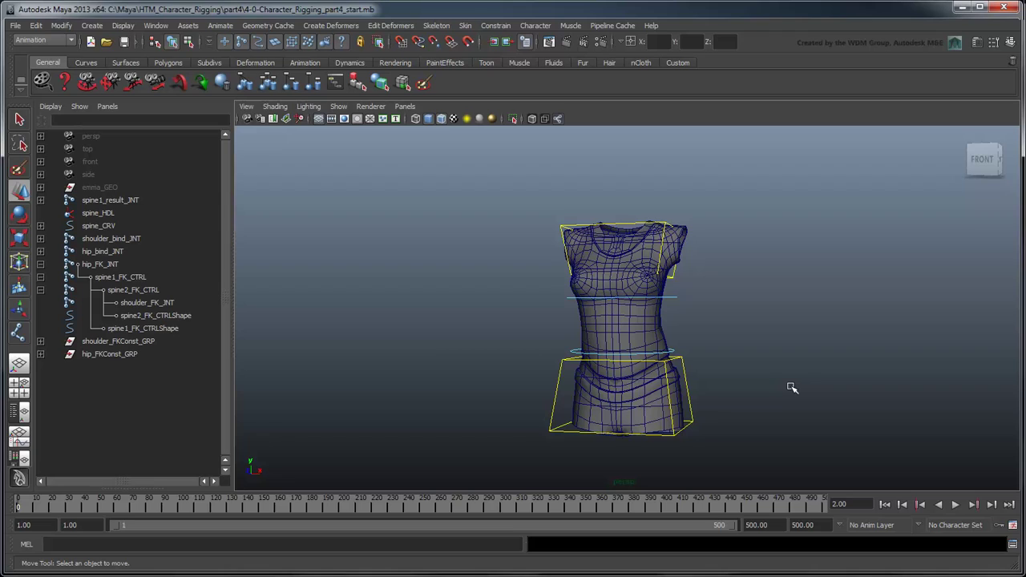